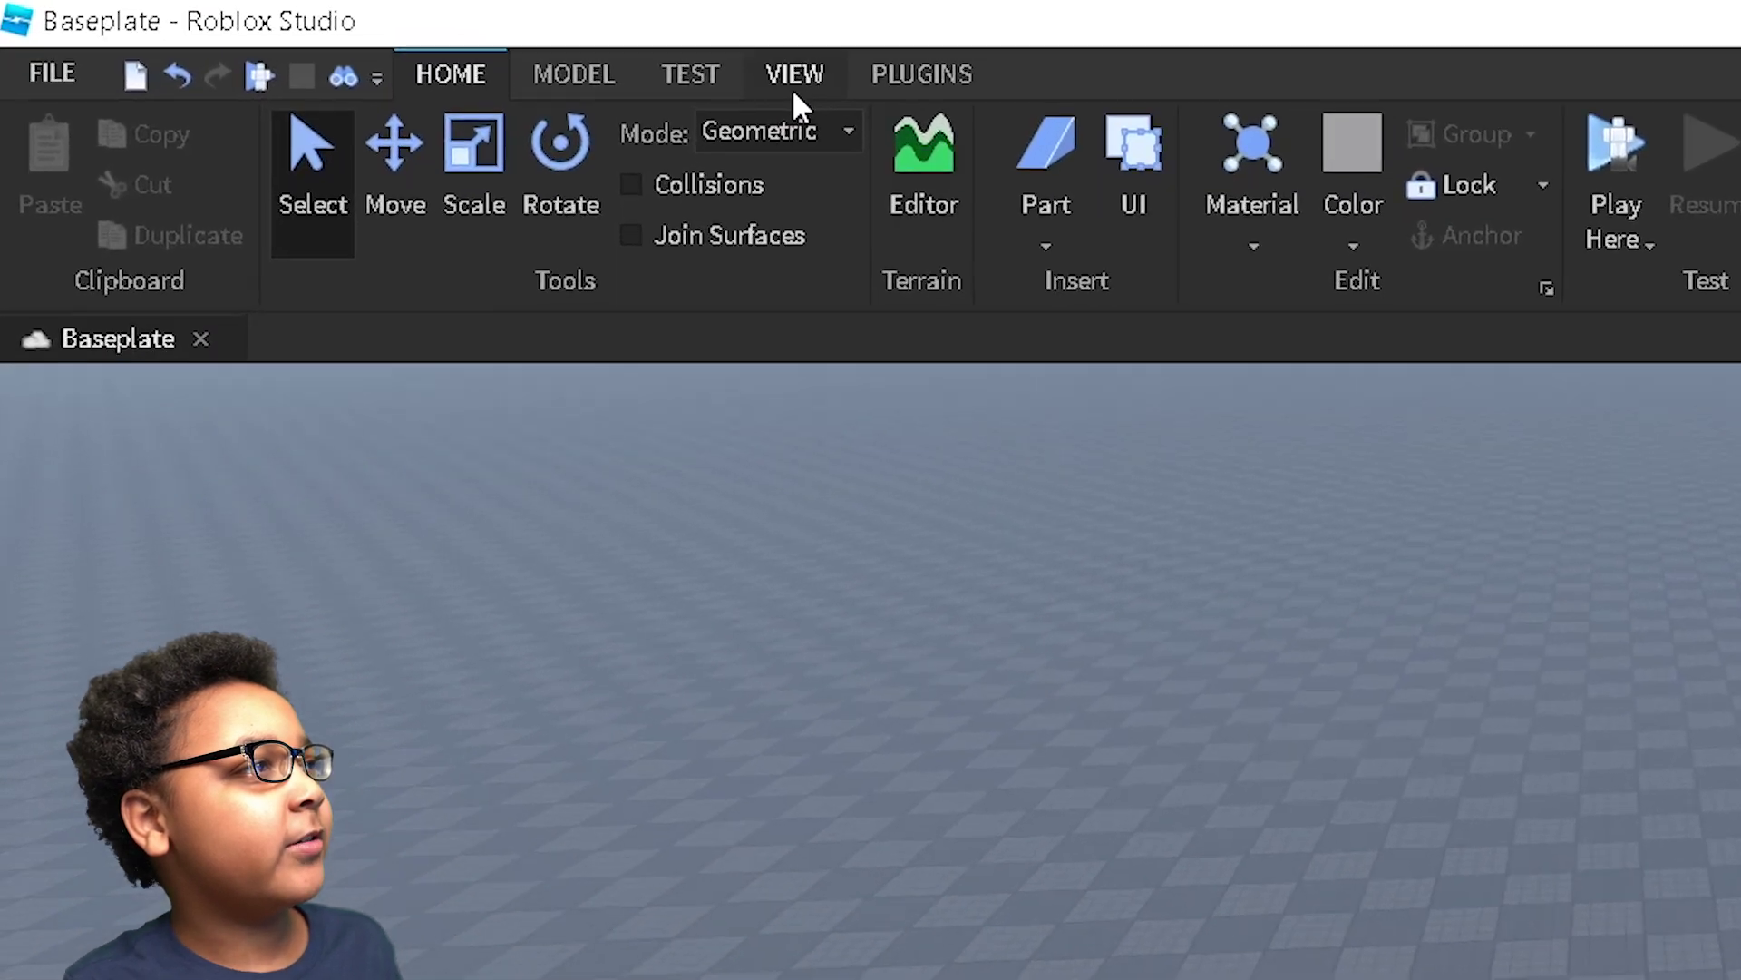
- Show the Explorer and Properties panels beside the viewport
click(401, 42)
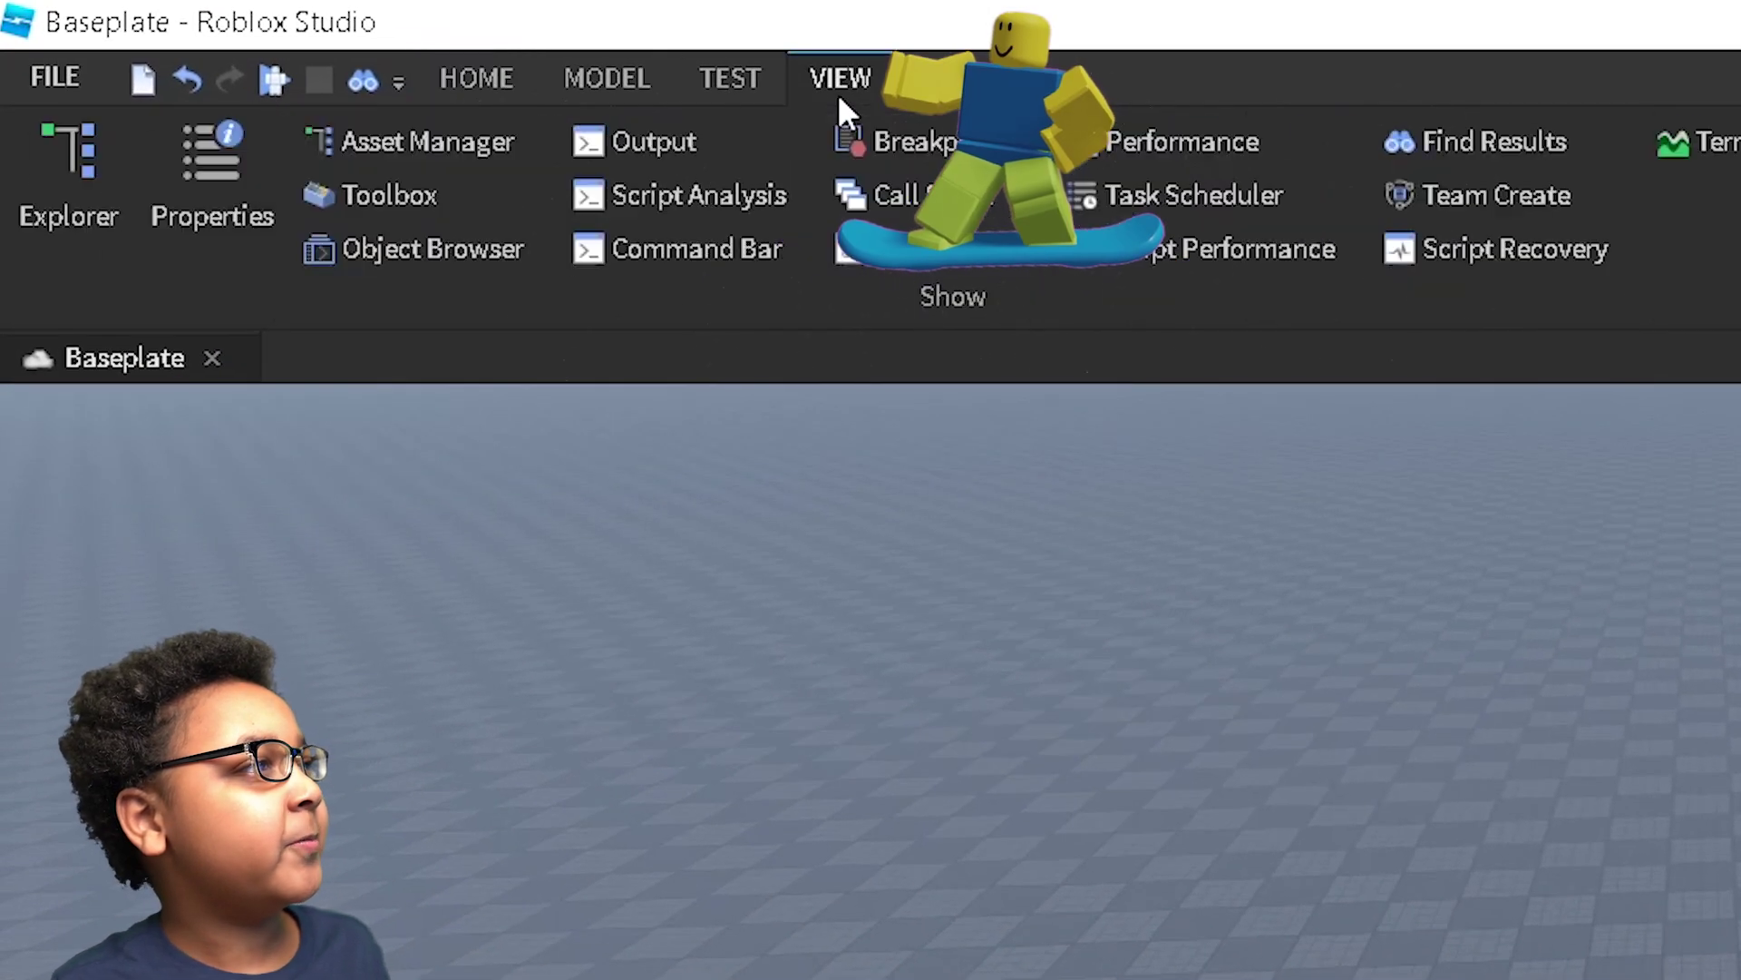
click(66, 191)
click(189, 199)
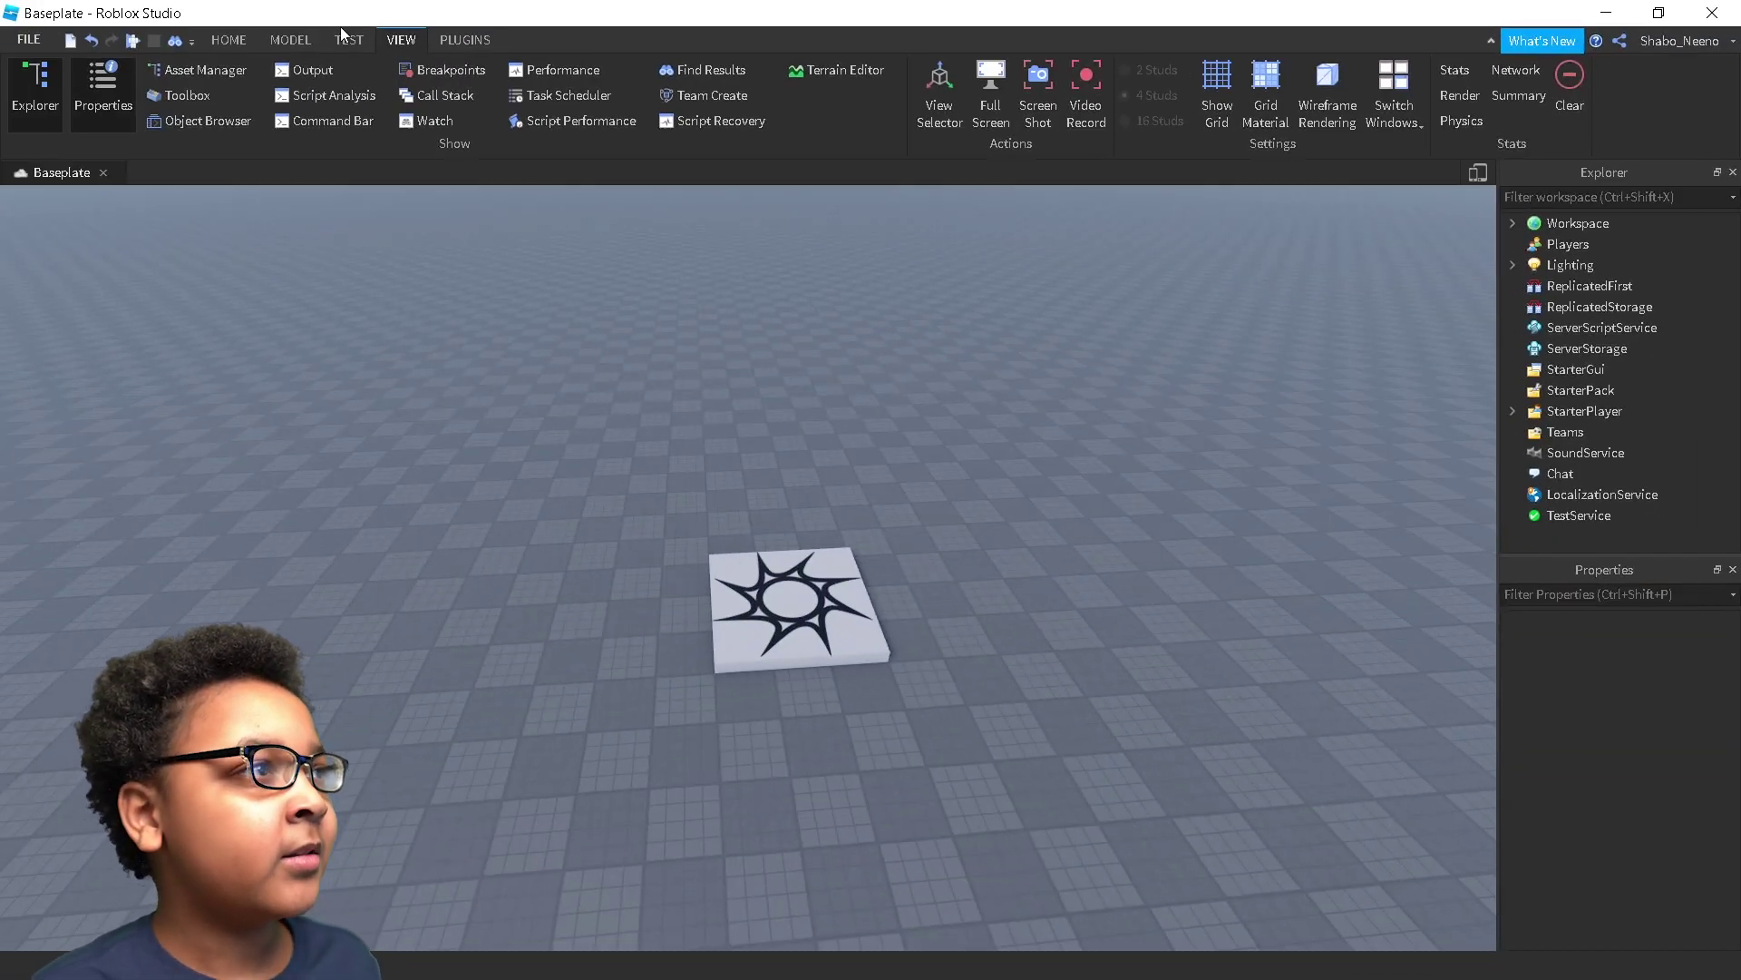
click(292, 41)
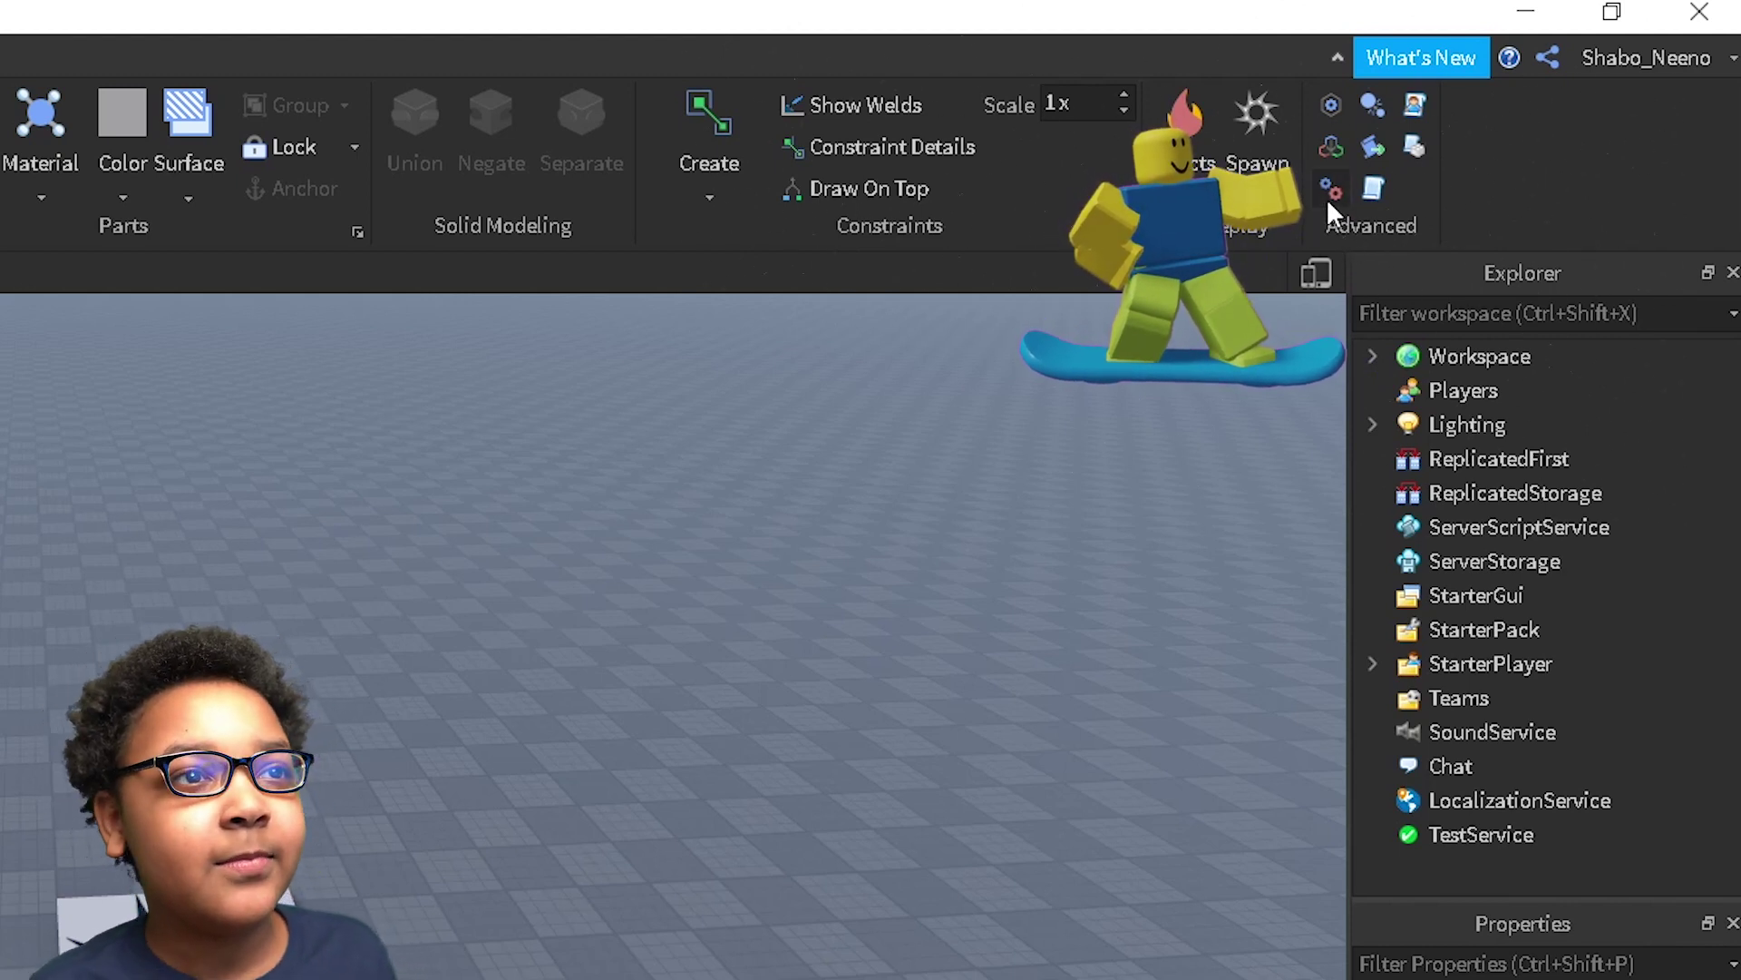
click(1329, 195)
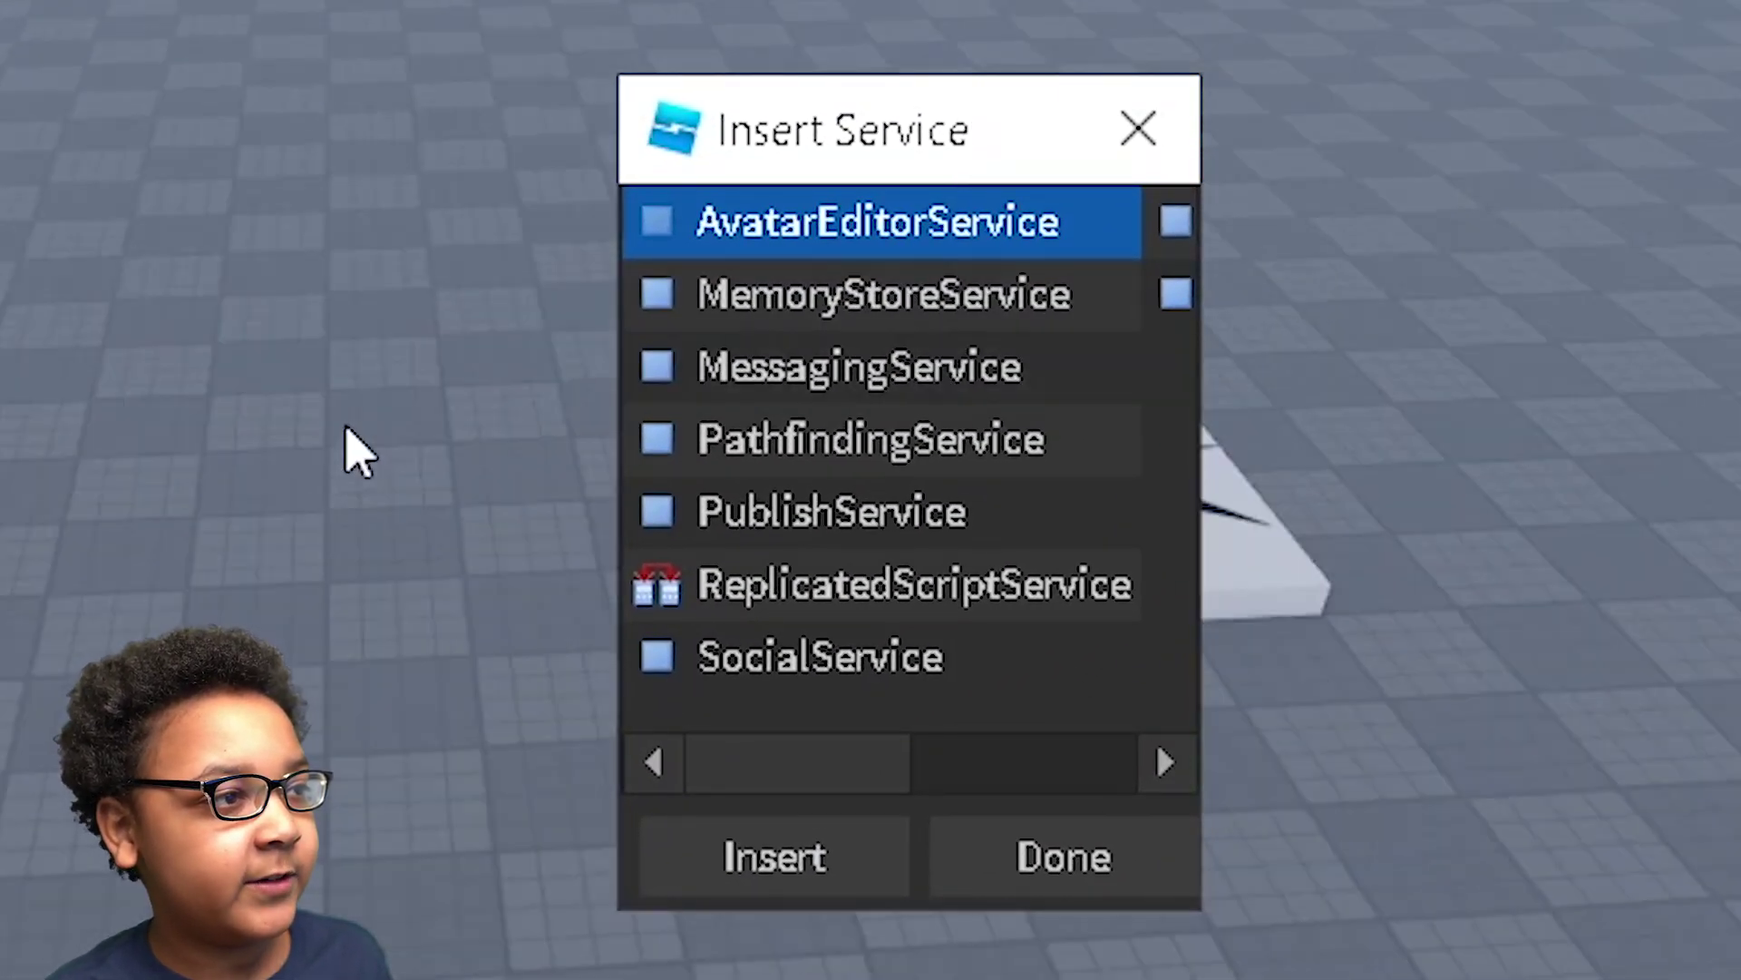
scroll(789, 549, down, 3)
scroll(817, 526, up, 3)
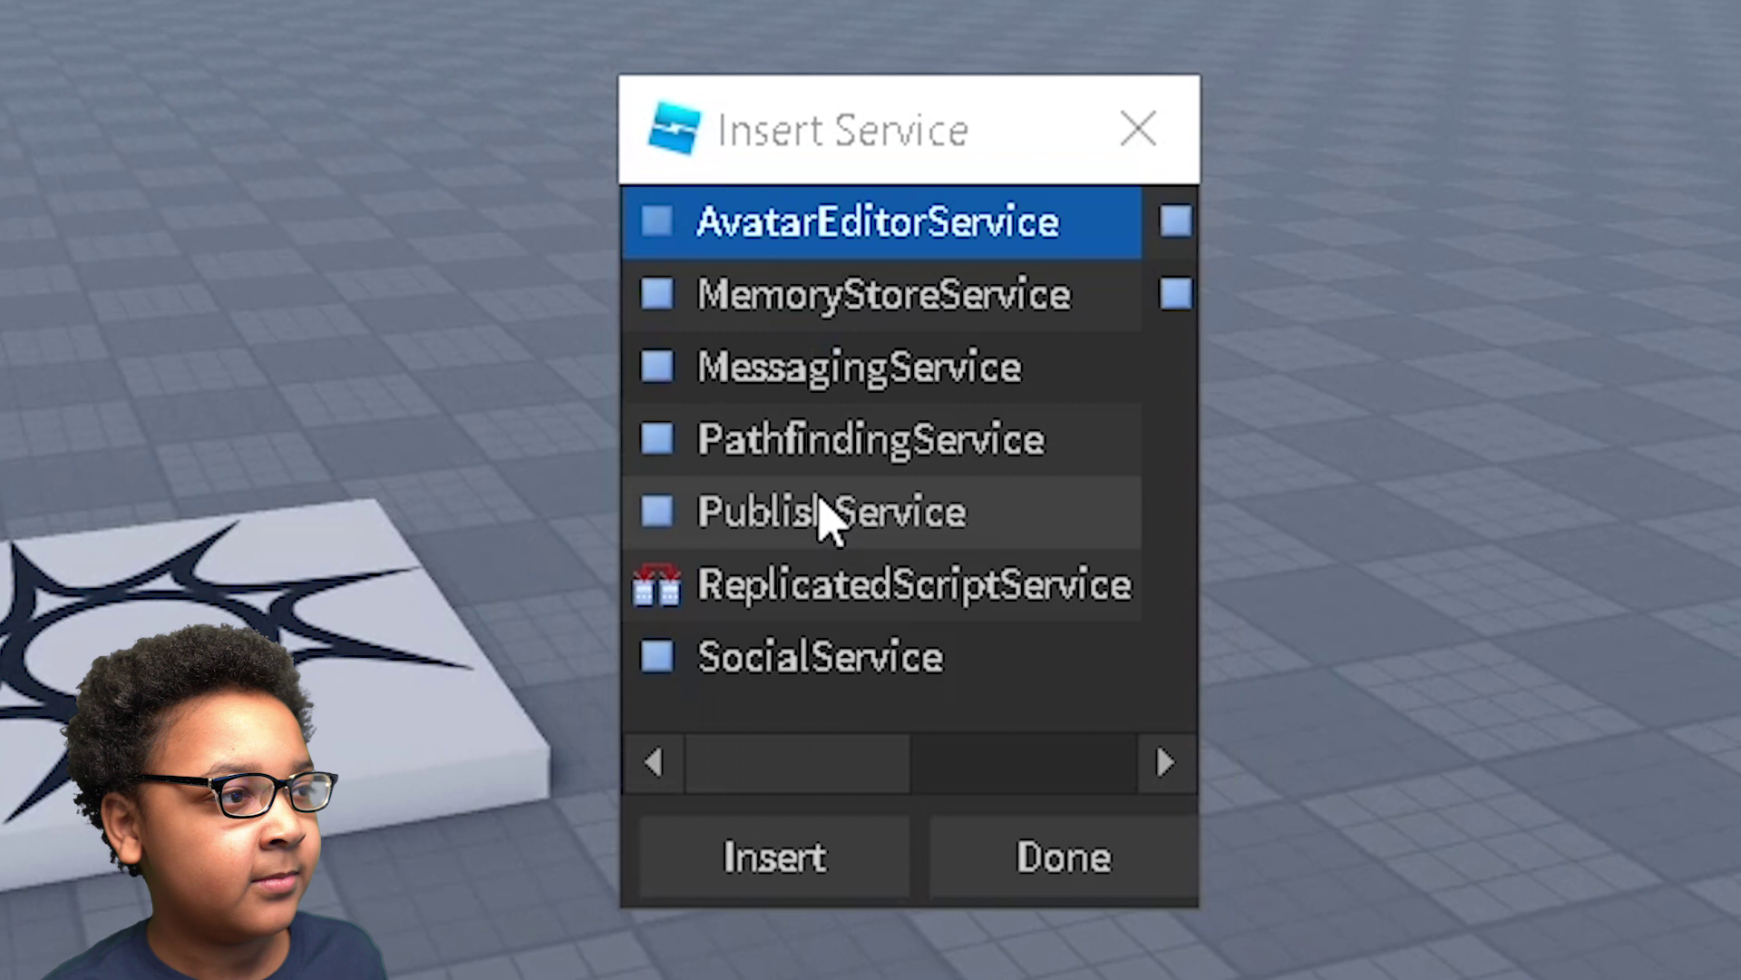
scroll(828, 517, down, 3)
scroll(828, 517, up, 3)
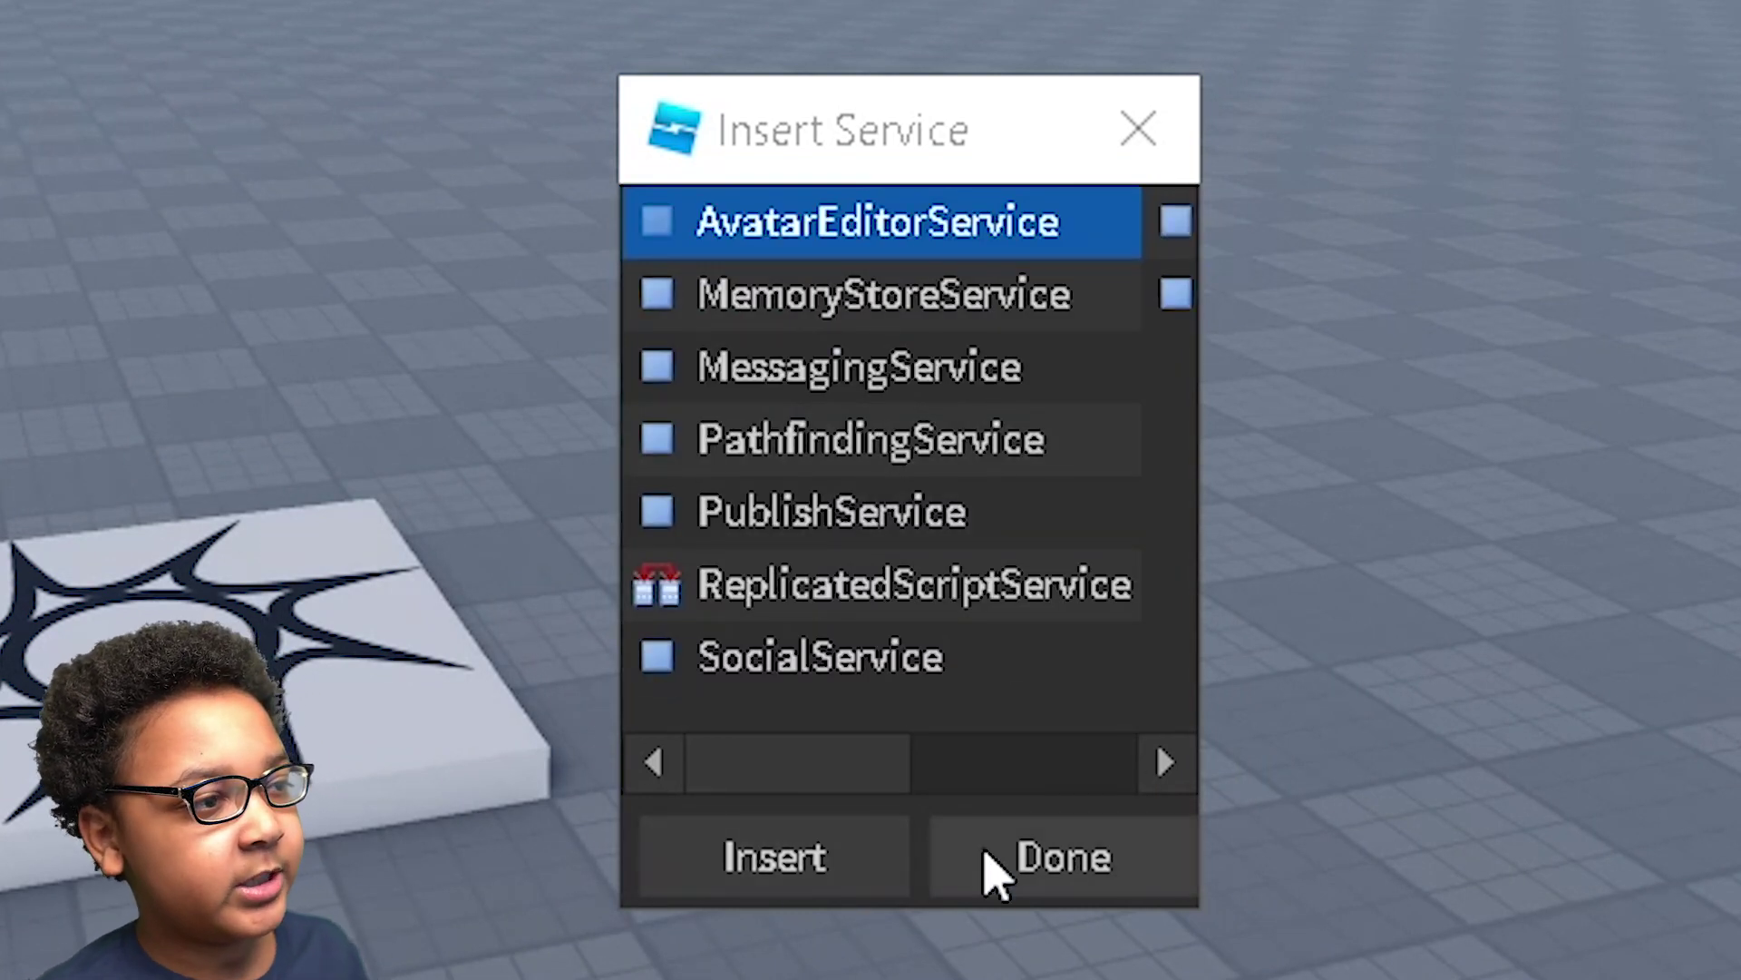
click(1025, 898)
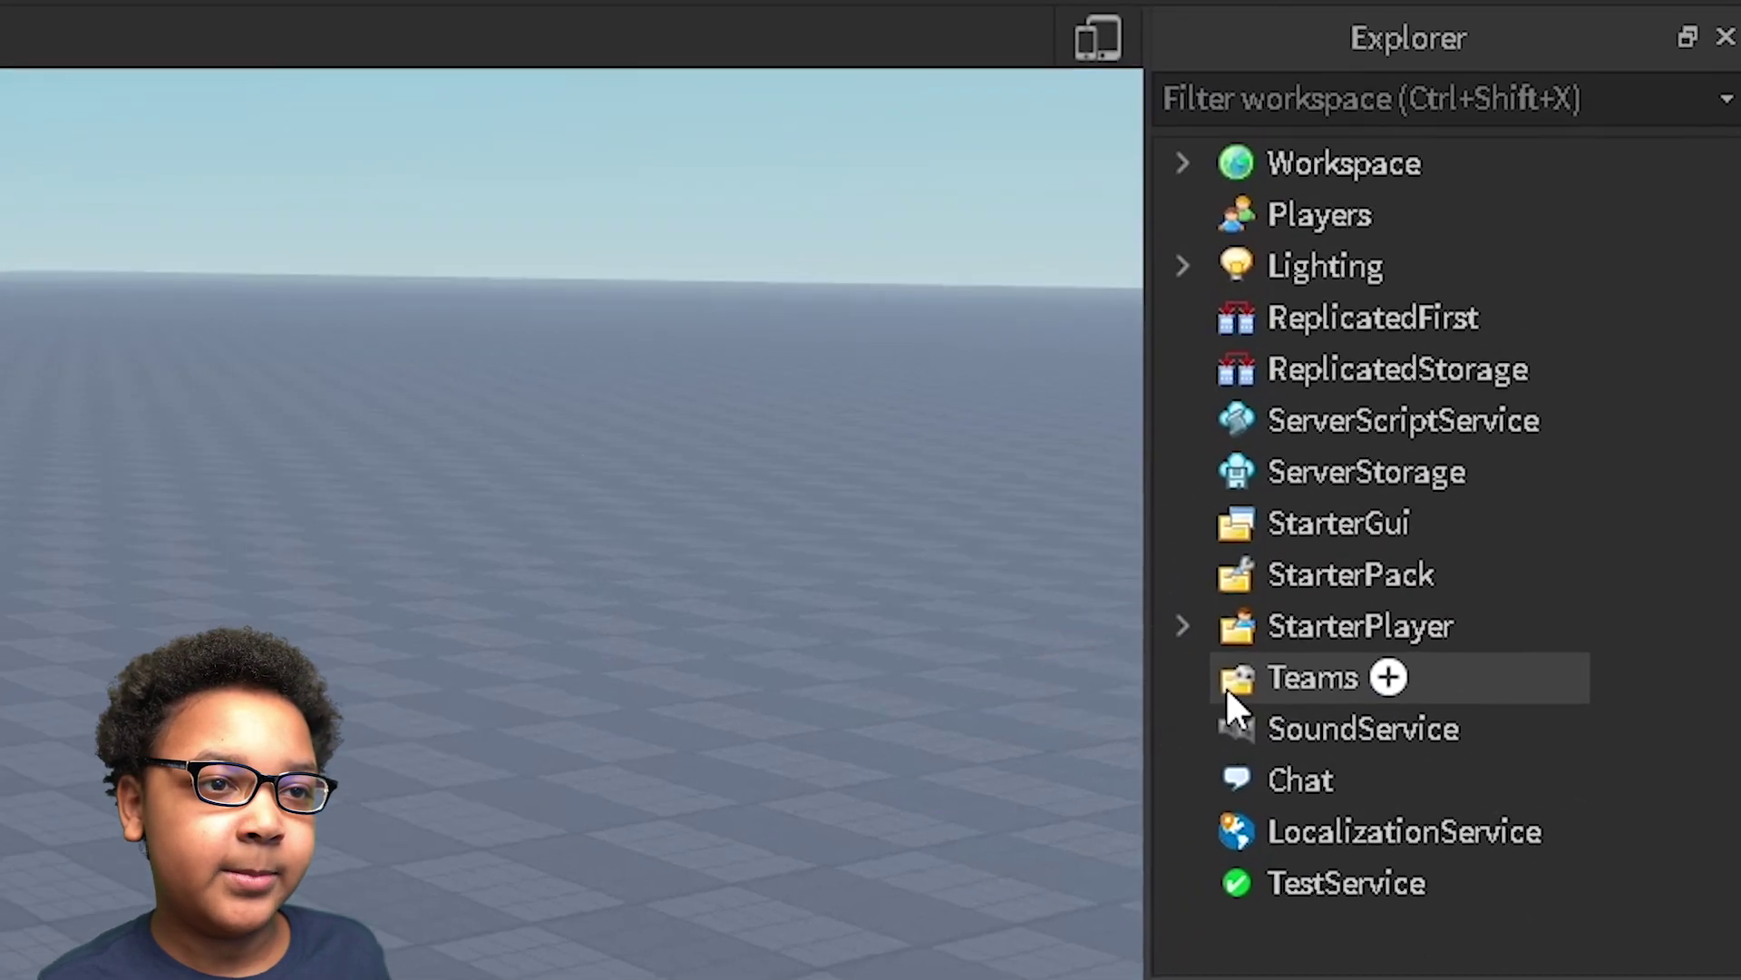
mouse_move(1312, 678)
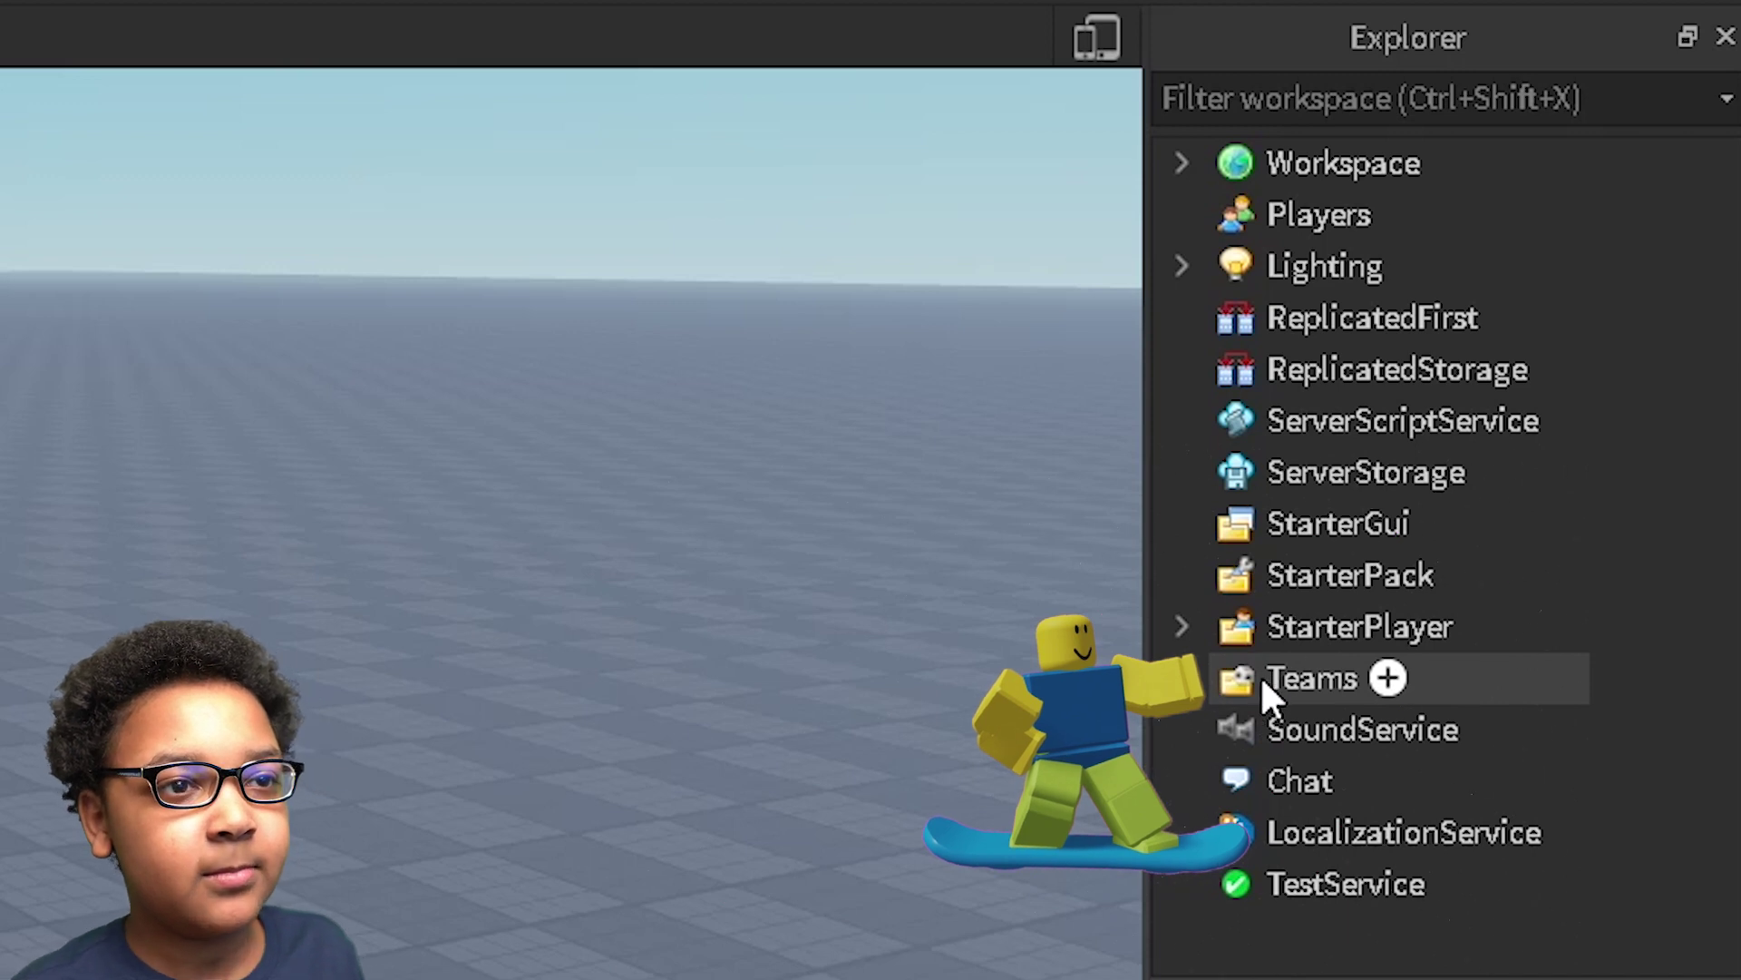
- Insert a new Team object into the Teams service using Insert Object
click(1261, 675)
right_click(1260, 675)
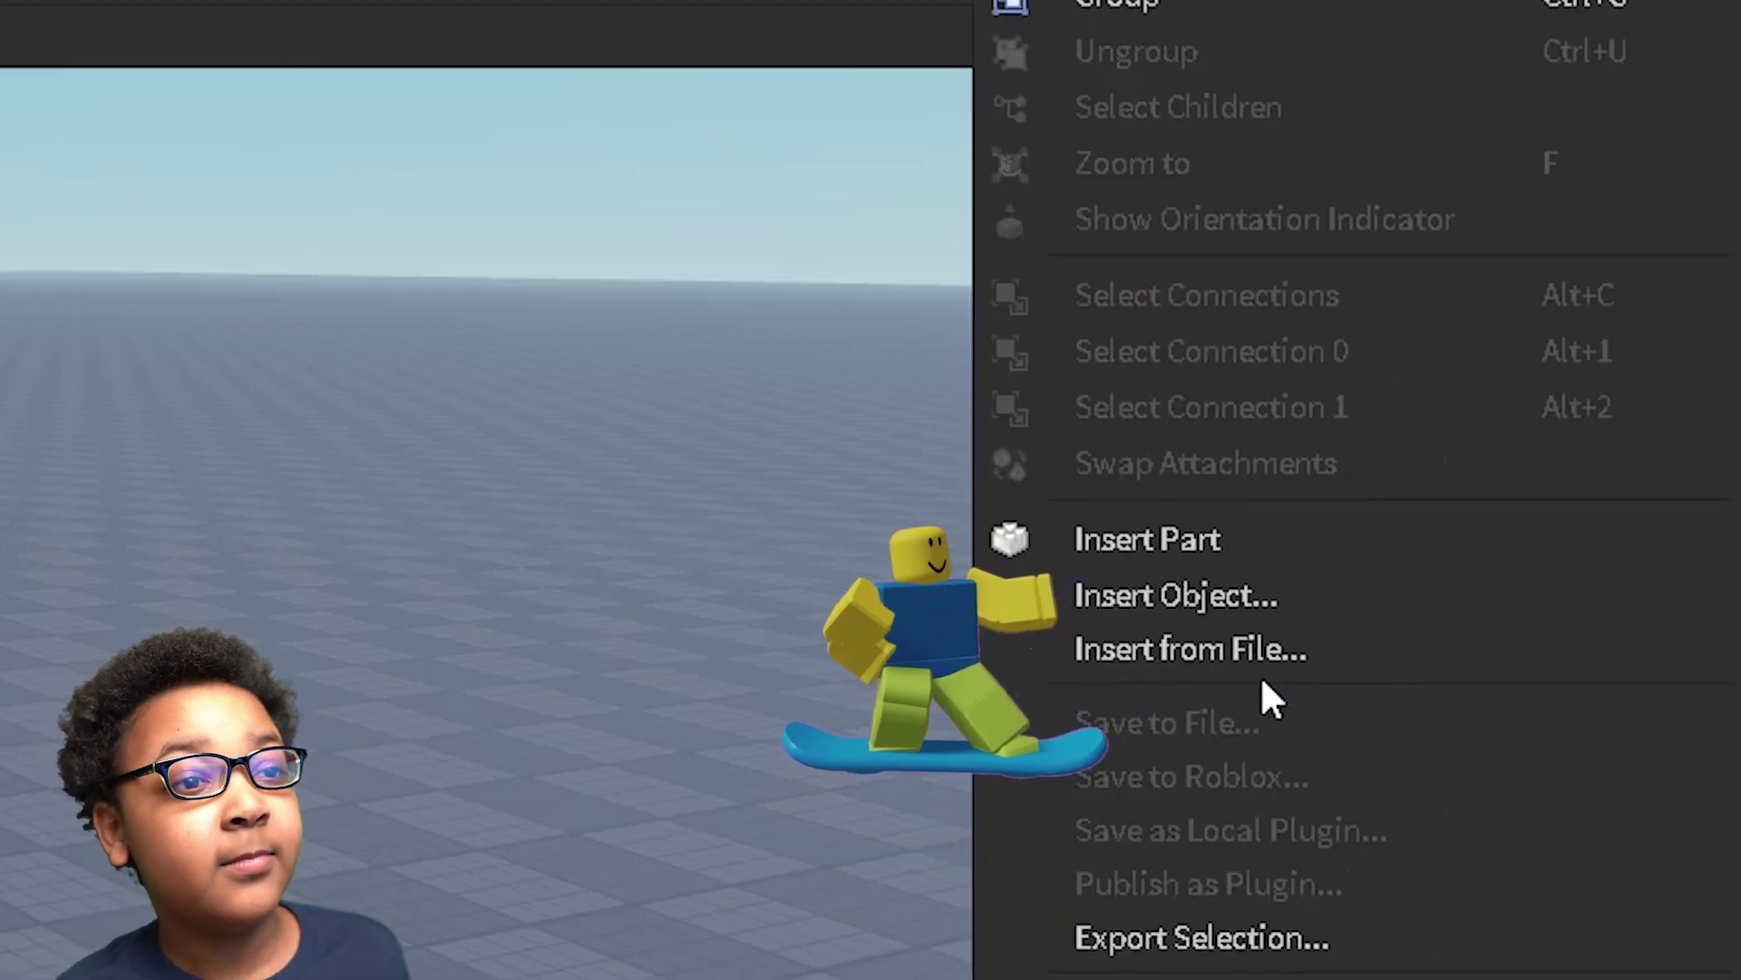
click(1195, 596)
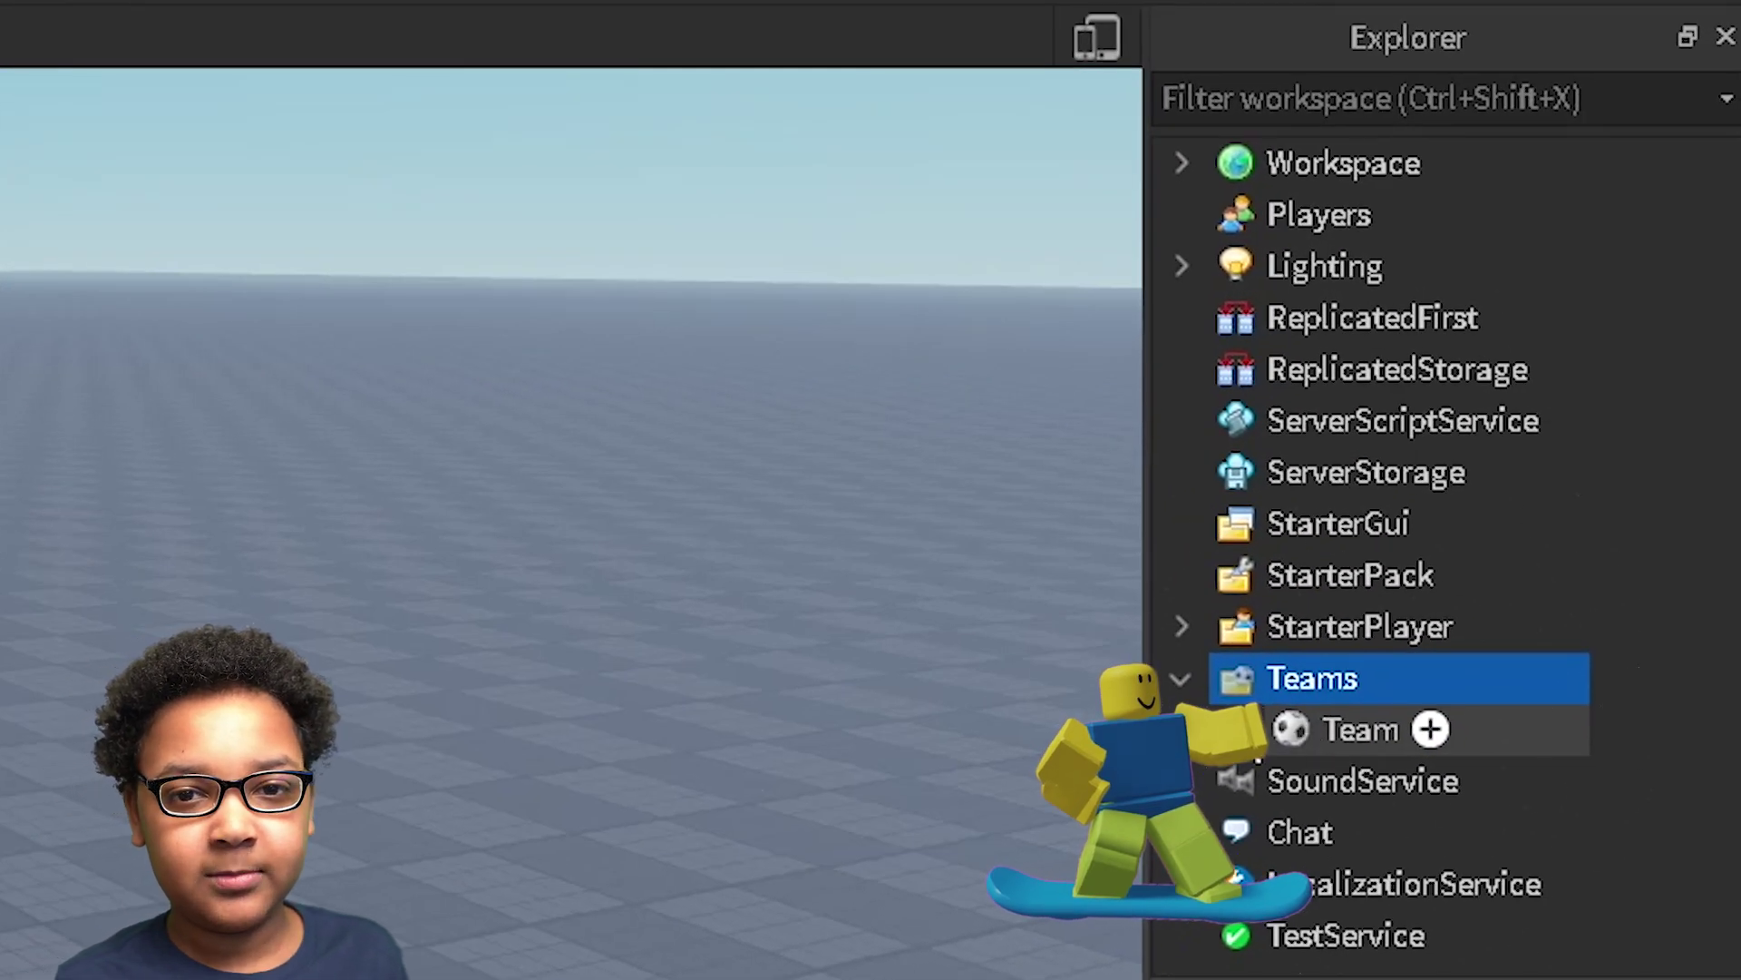
- Rename the new team to Random Team and set its TeamColor to Really red
click(1320, 721)
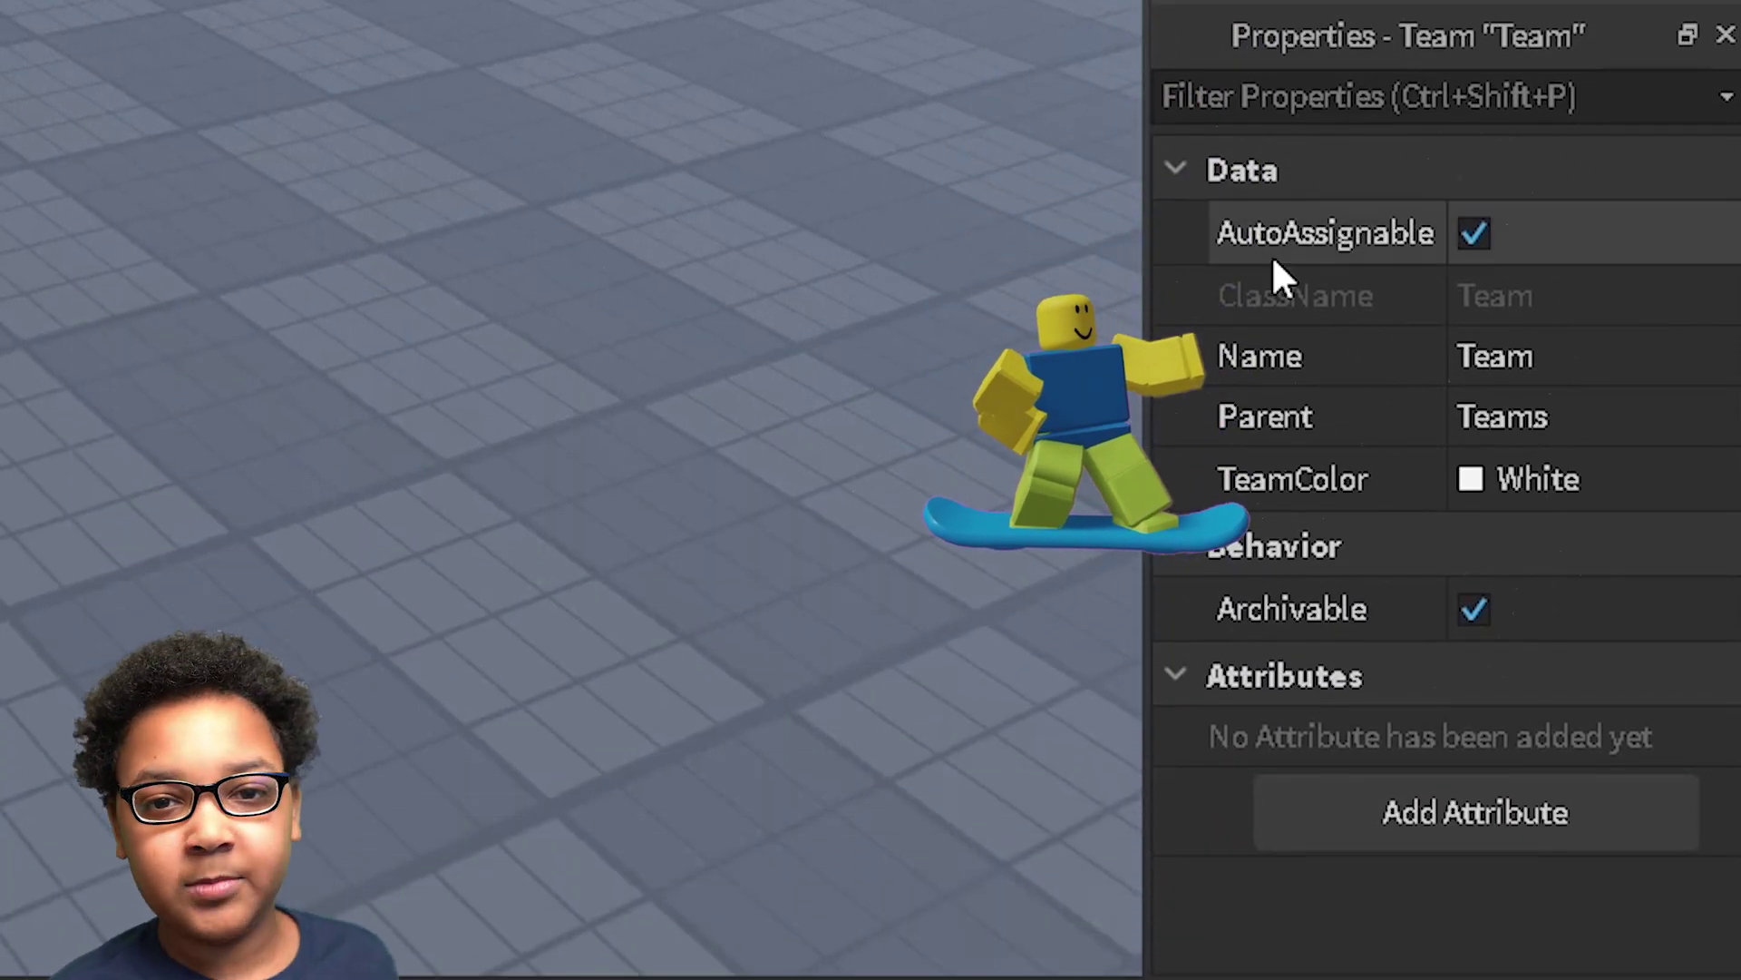
click(1496, 345)
text(Rna)
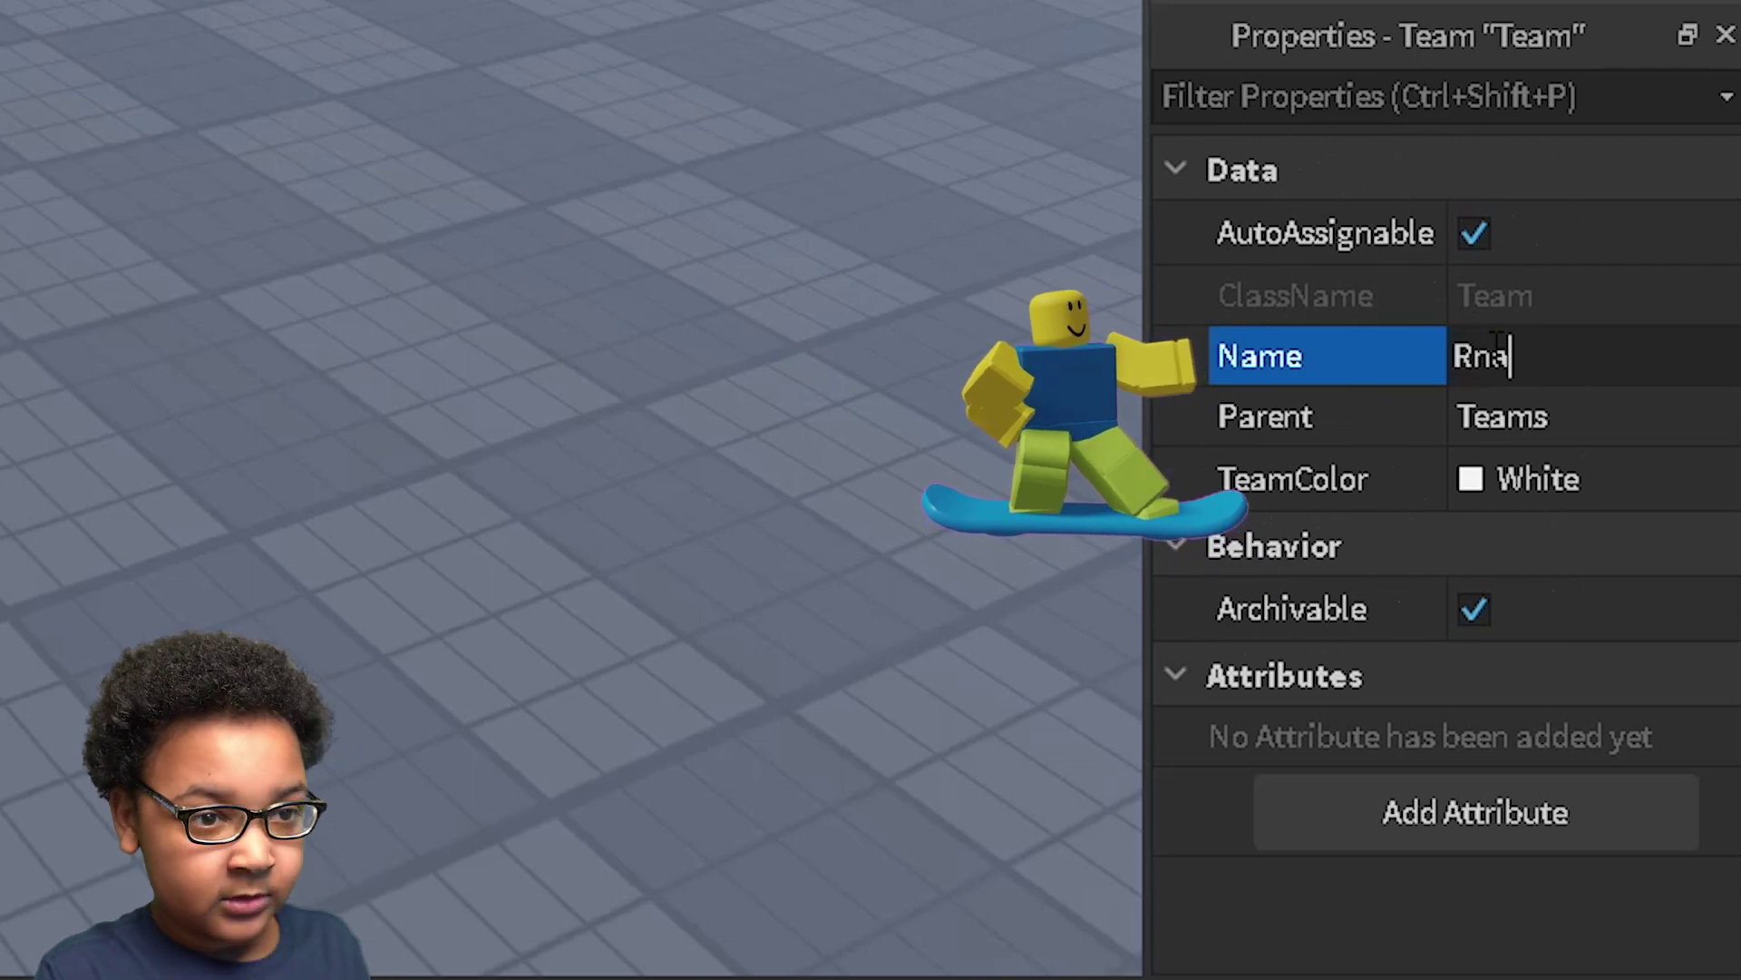
text(andom Team)
key(Return)
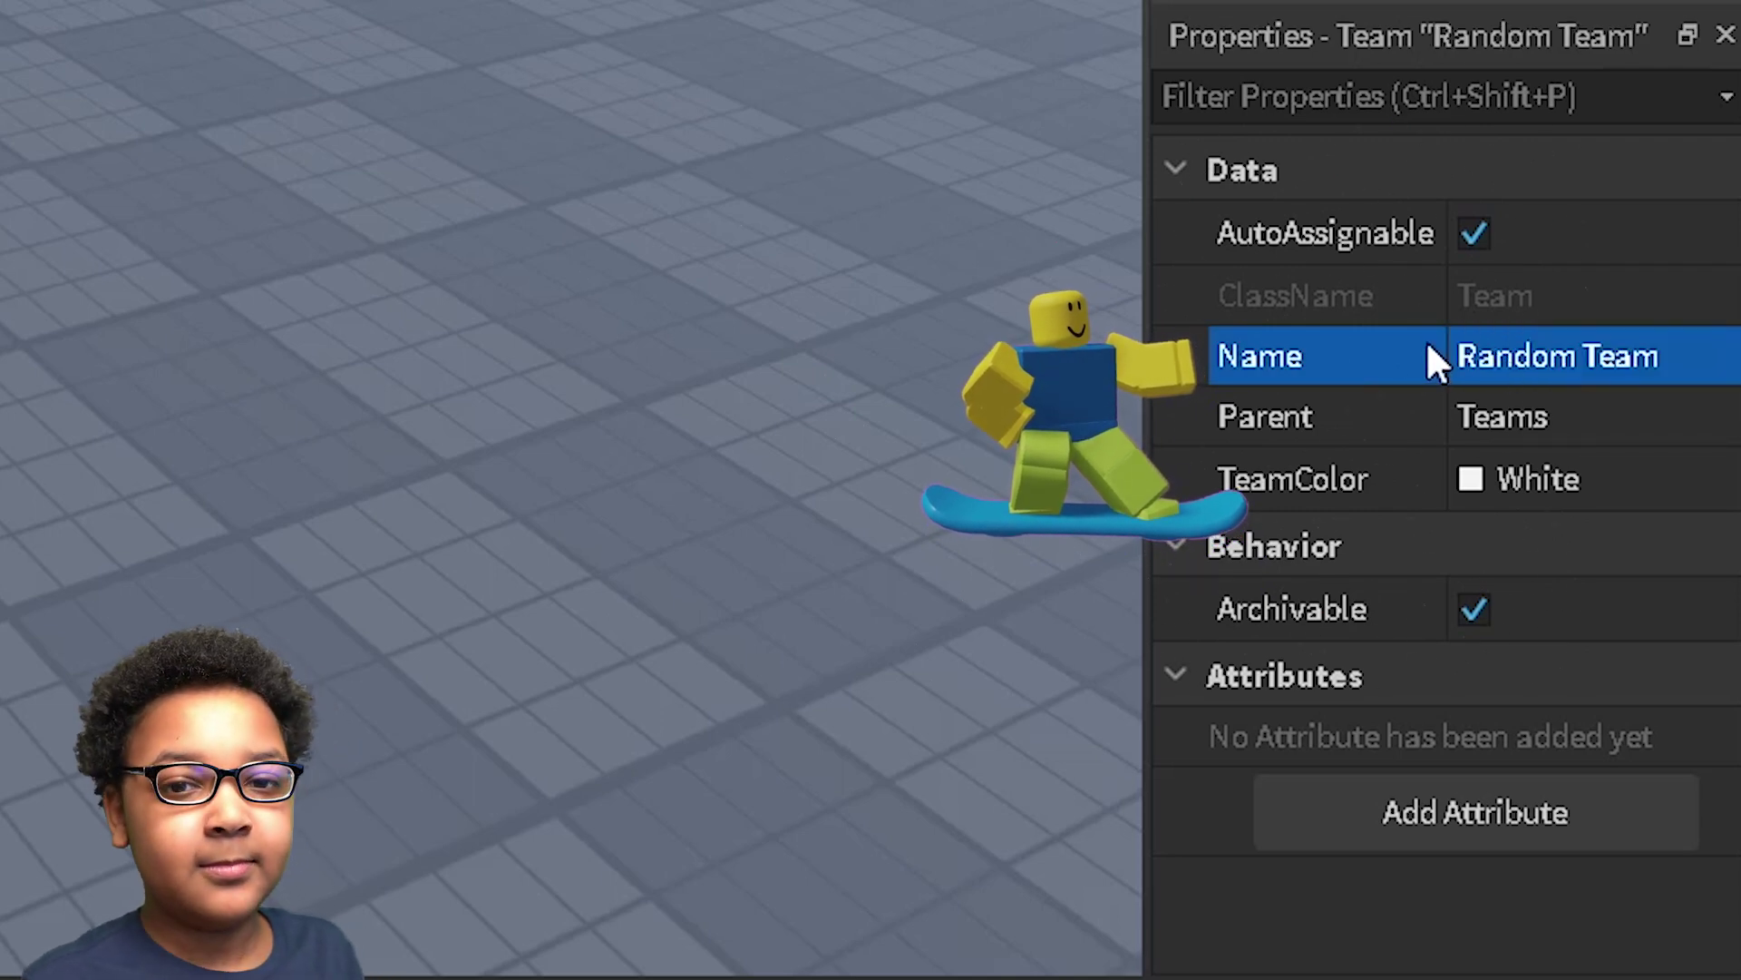
click(1476, 490)
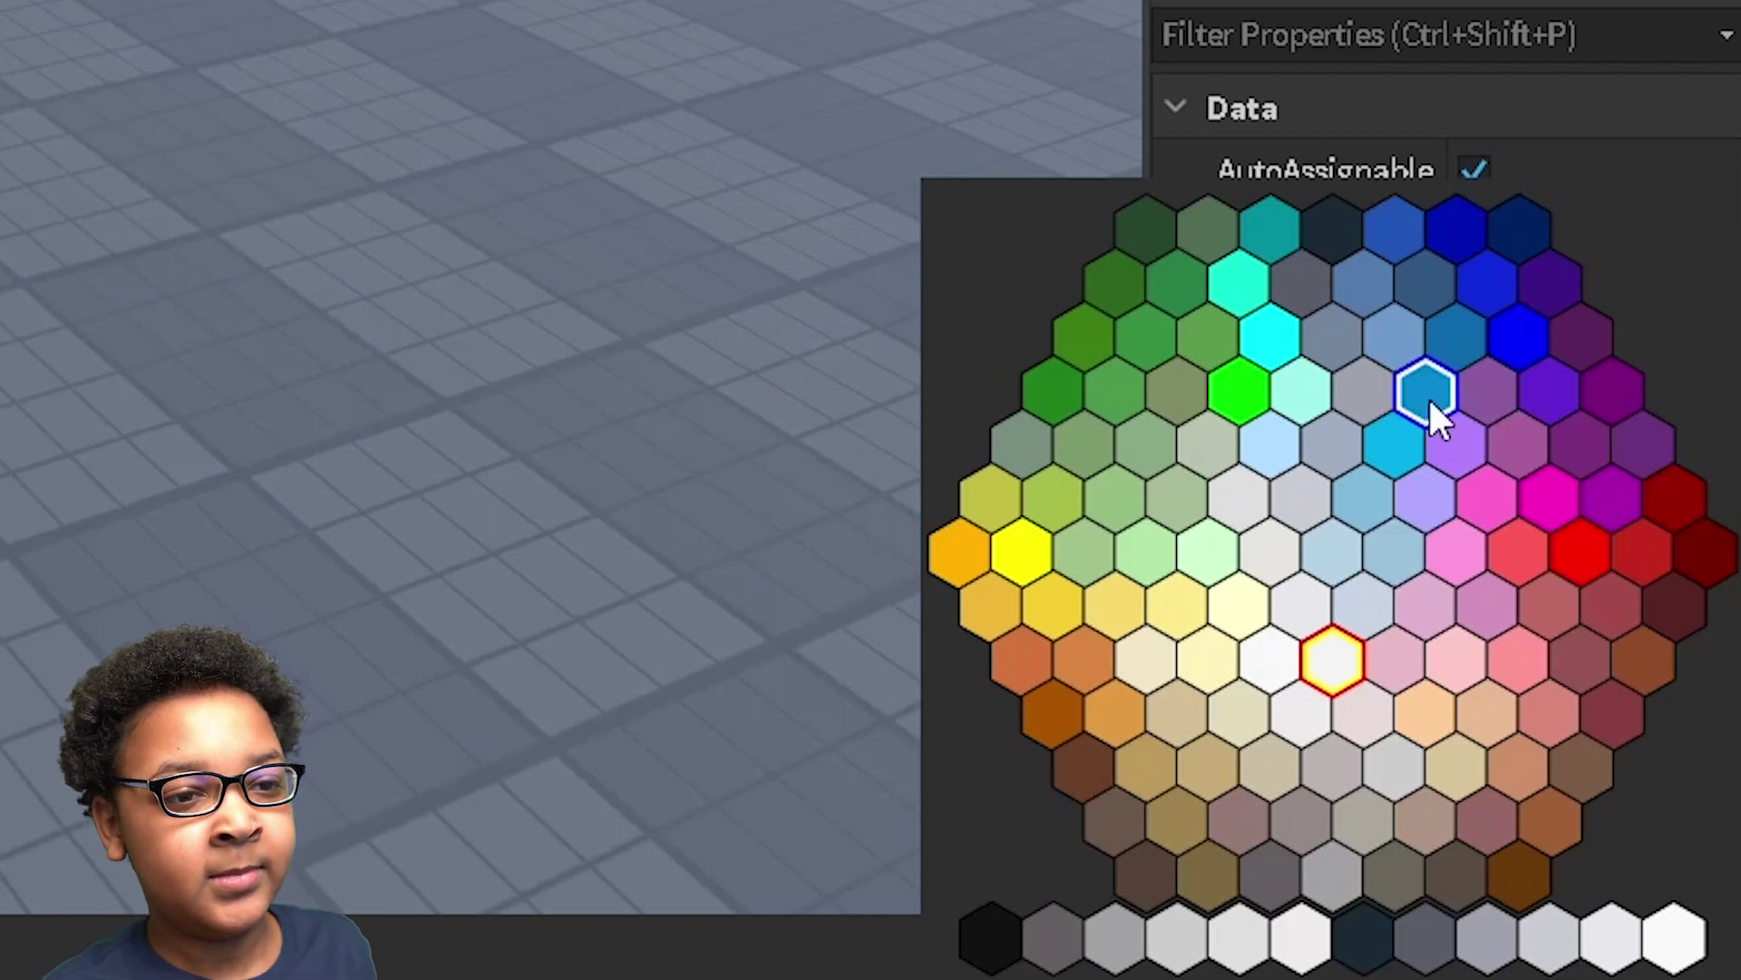
click(1599, 568)
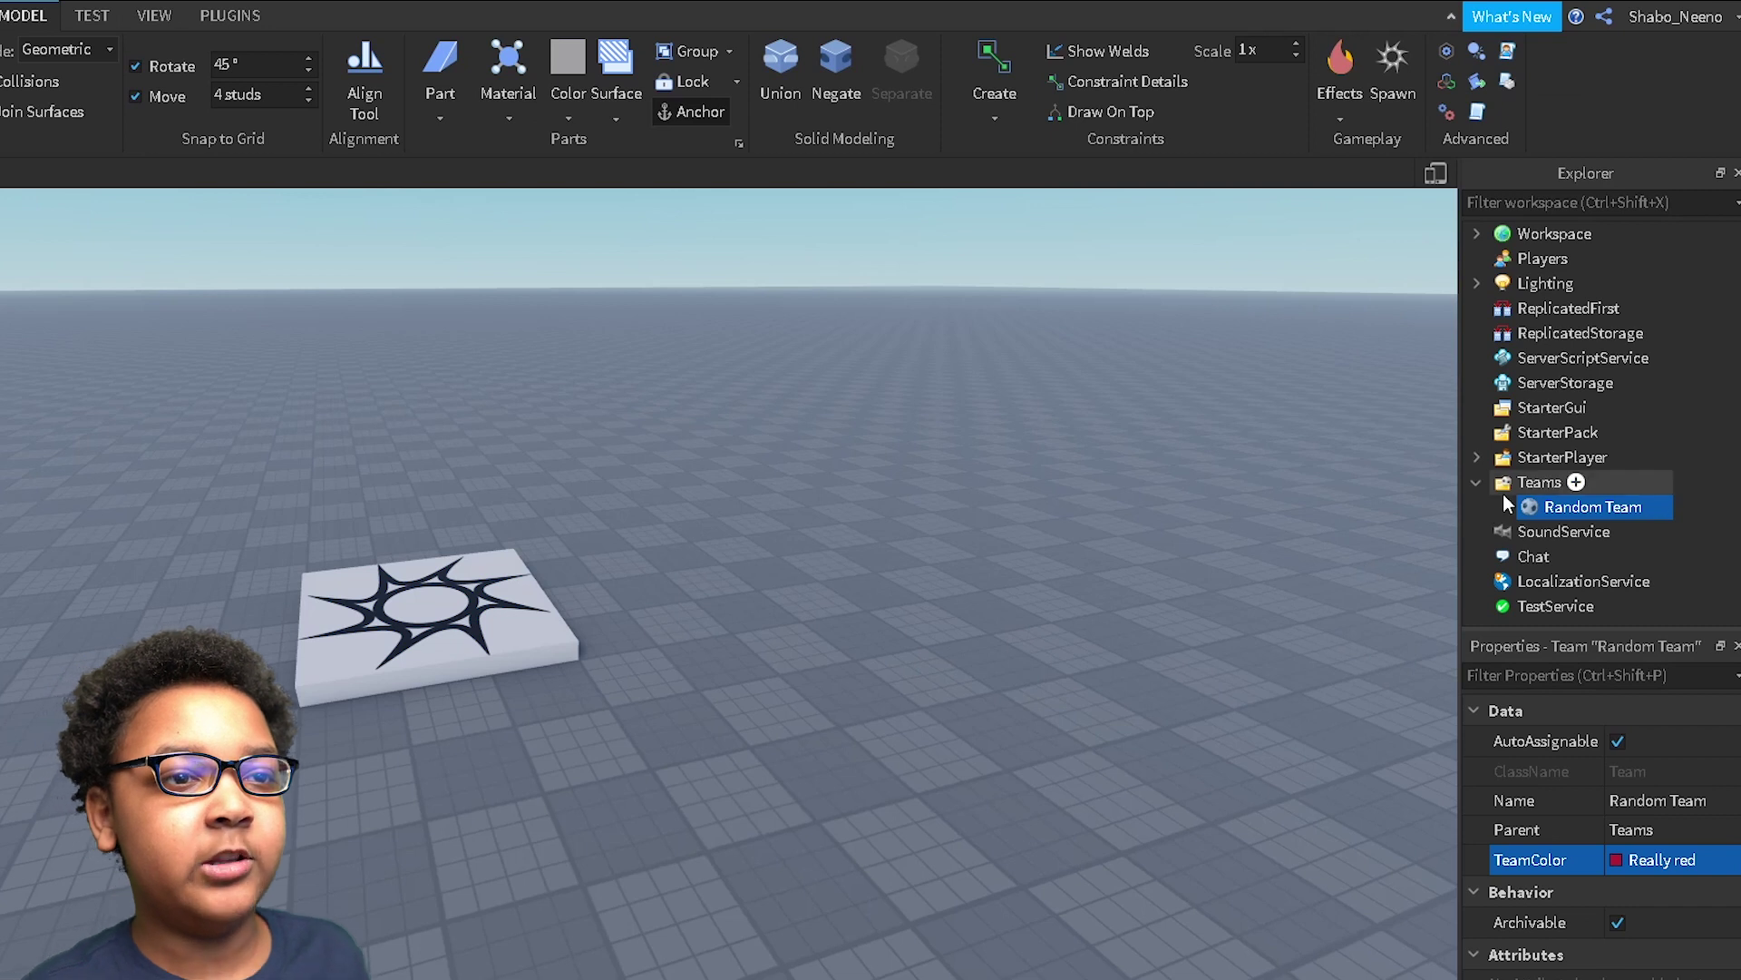
mouse_move(1592, 506)
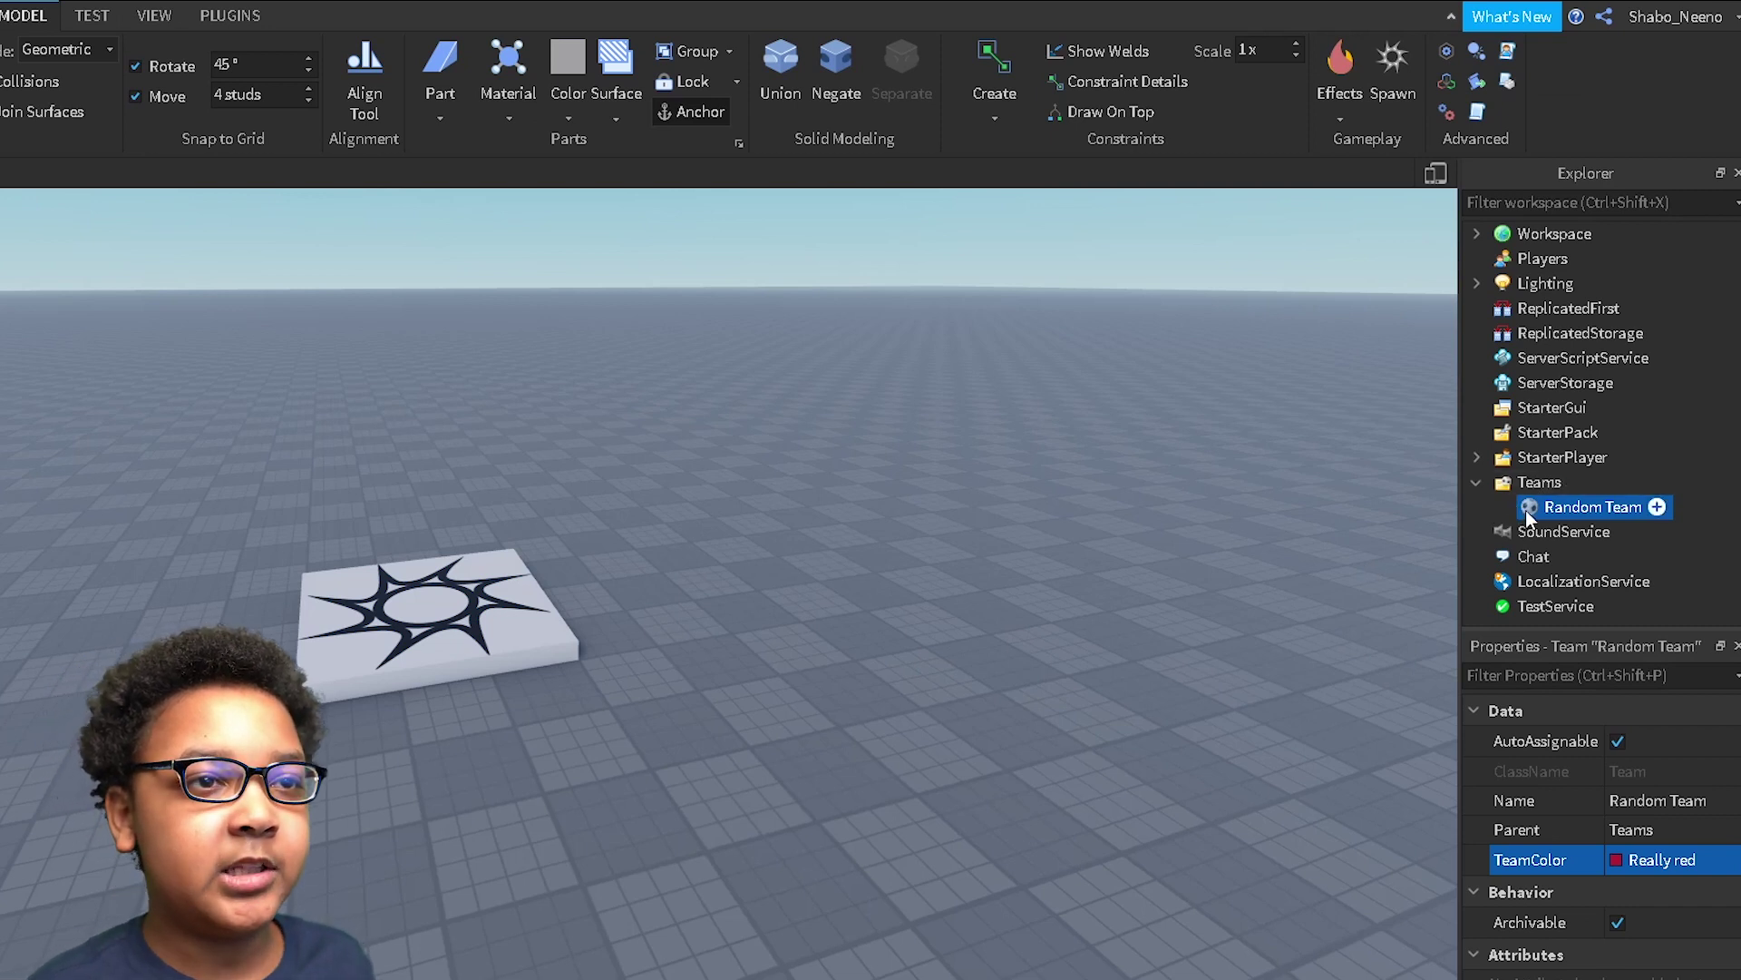
- Undo a duplicate of Random Team and instead insert another Team under Teams
right_click(1529, 515)
click(1455, 61)
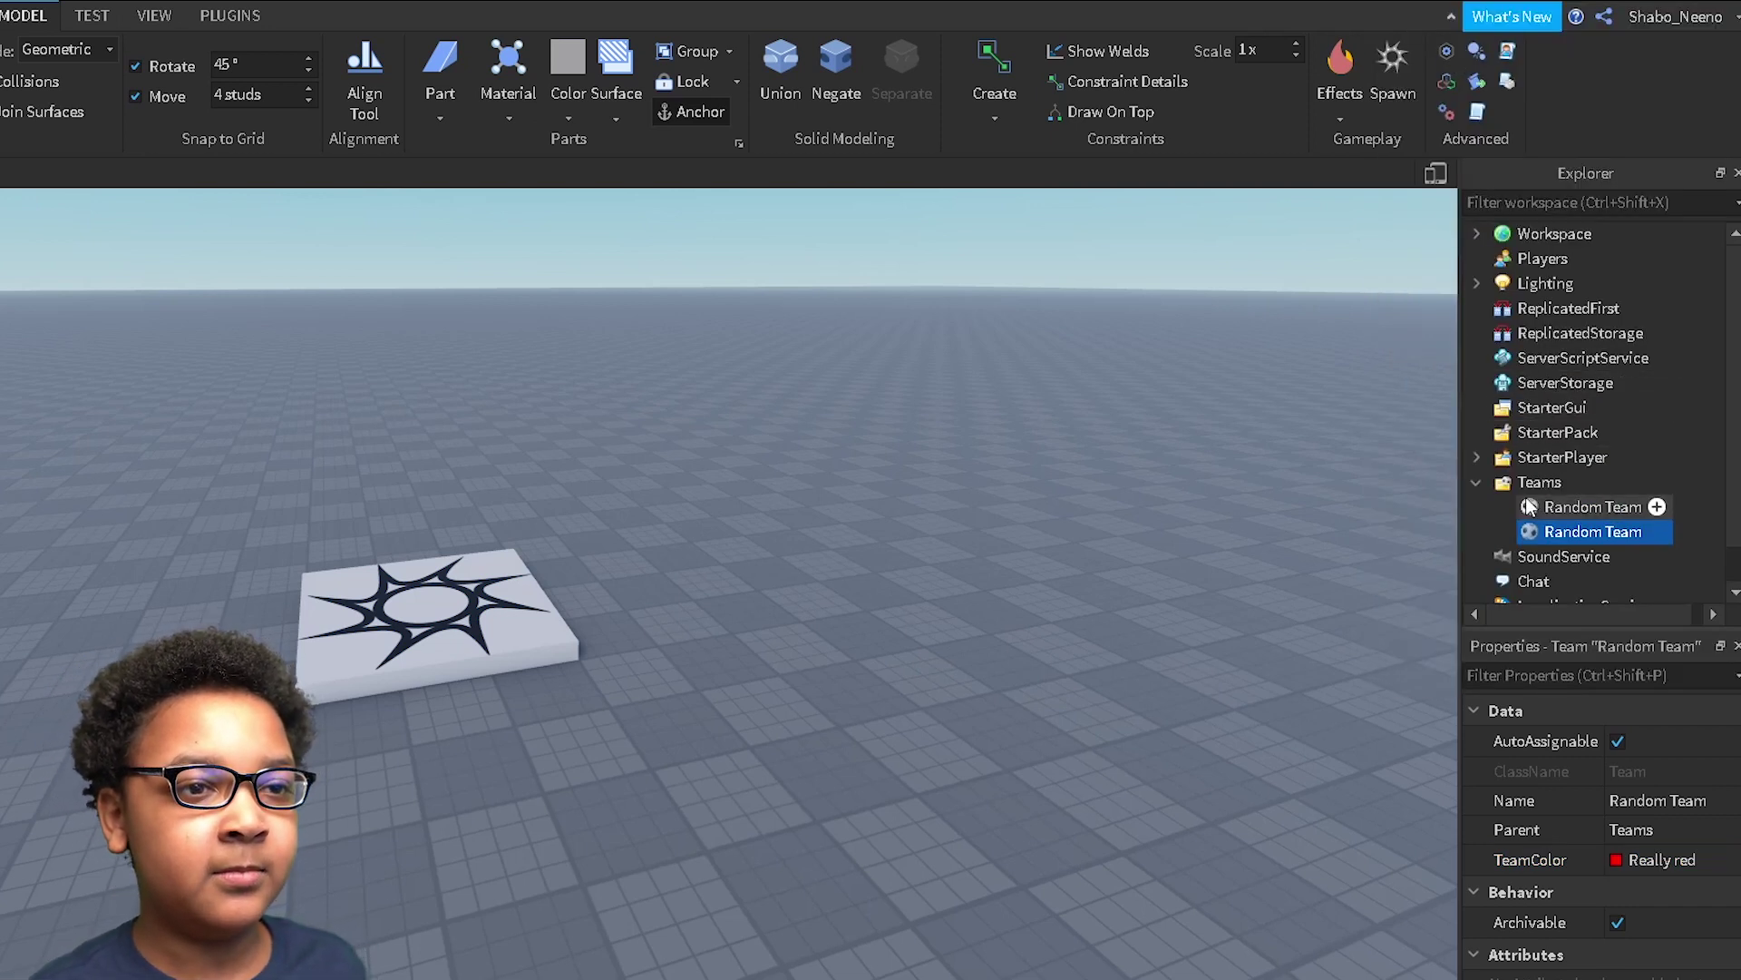
key(ctrl+z)
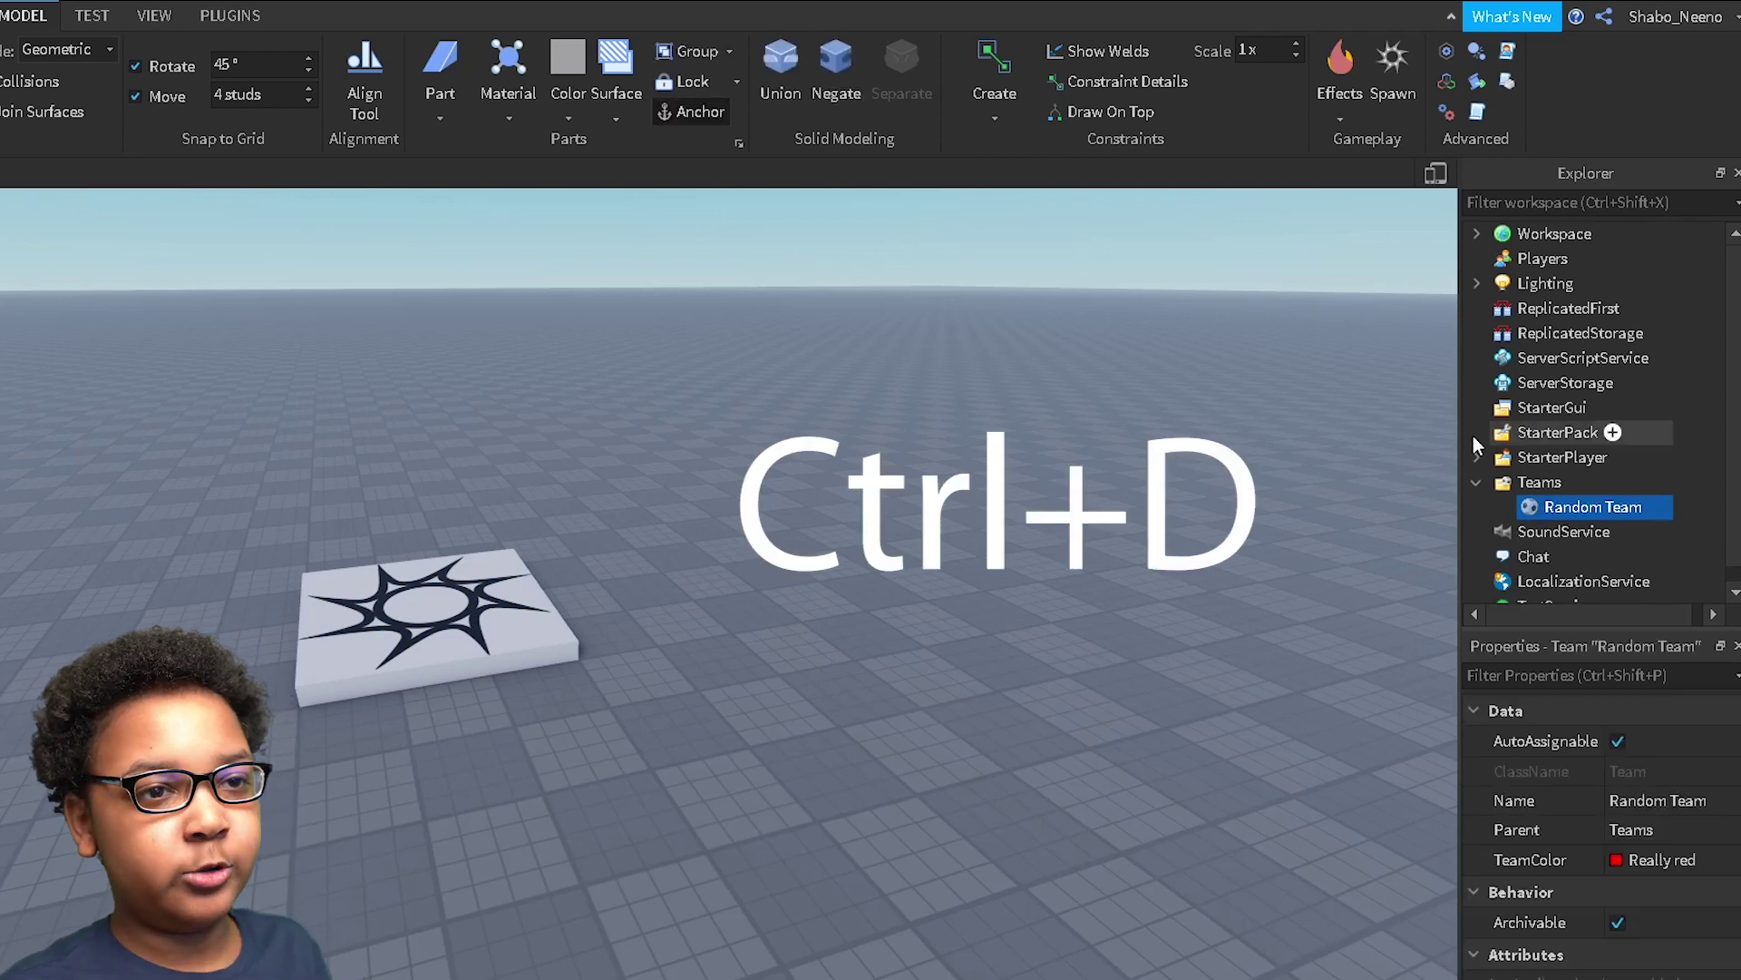
key(ctrl+d)
key(ctrl+z)
right_click(1537, 502)
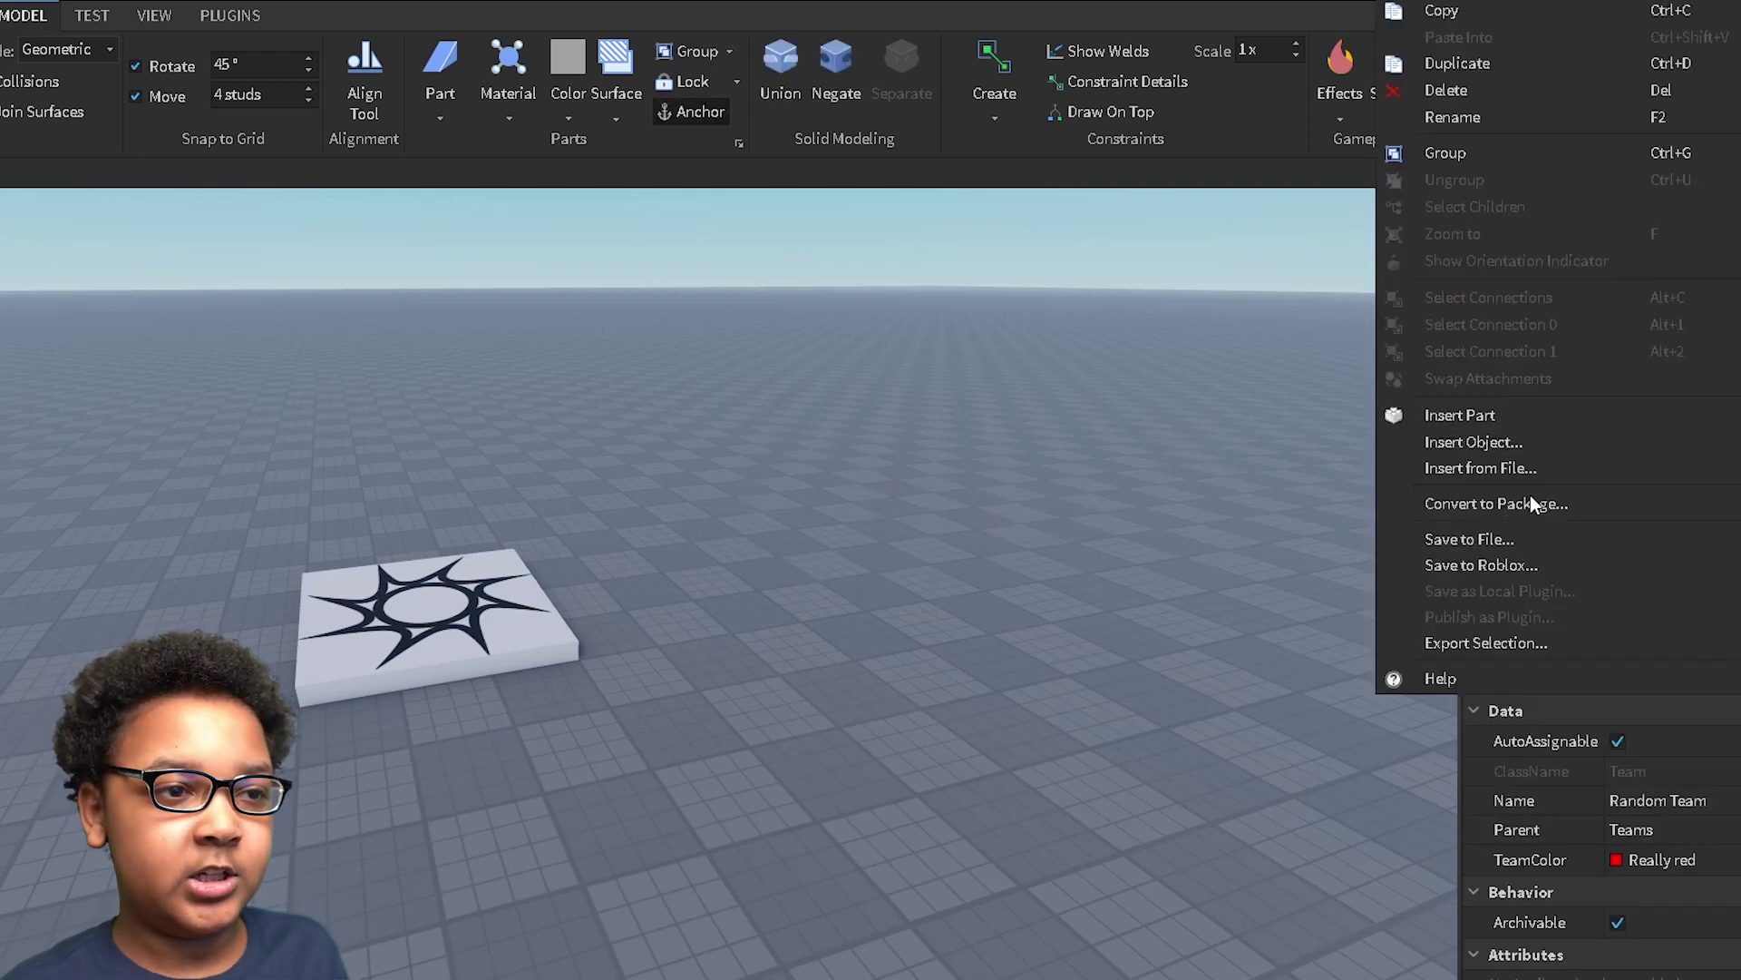
key(Escape)
right_click(1531, 484)
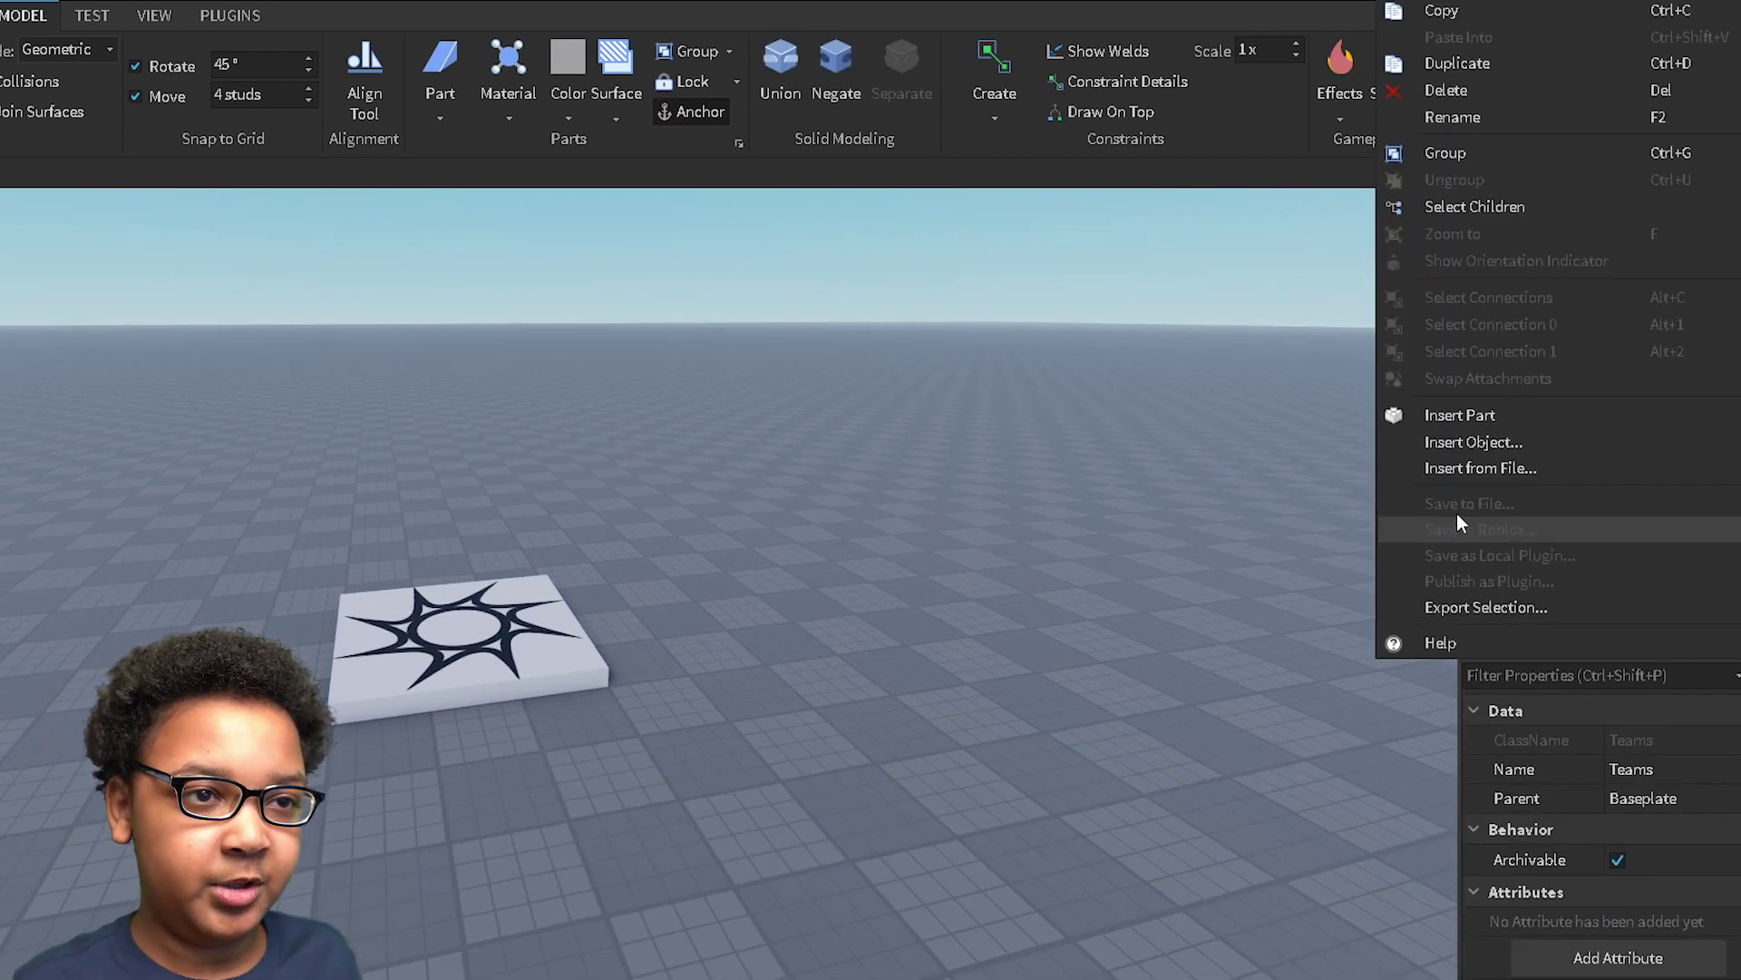
click(1458, 442)
click(148, 240)
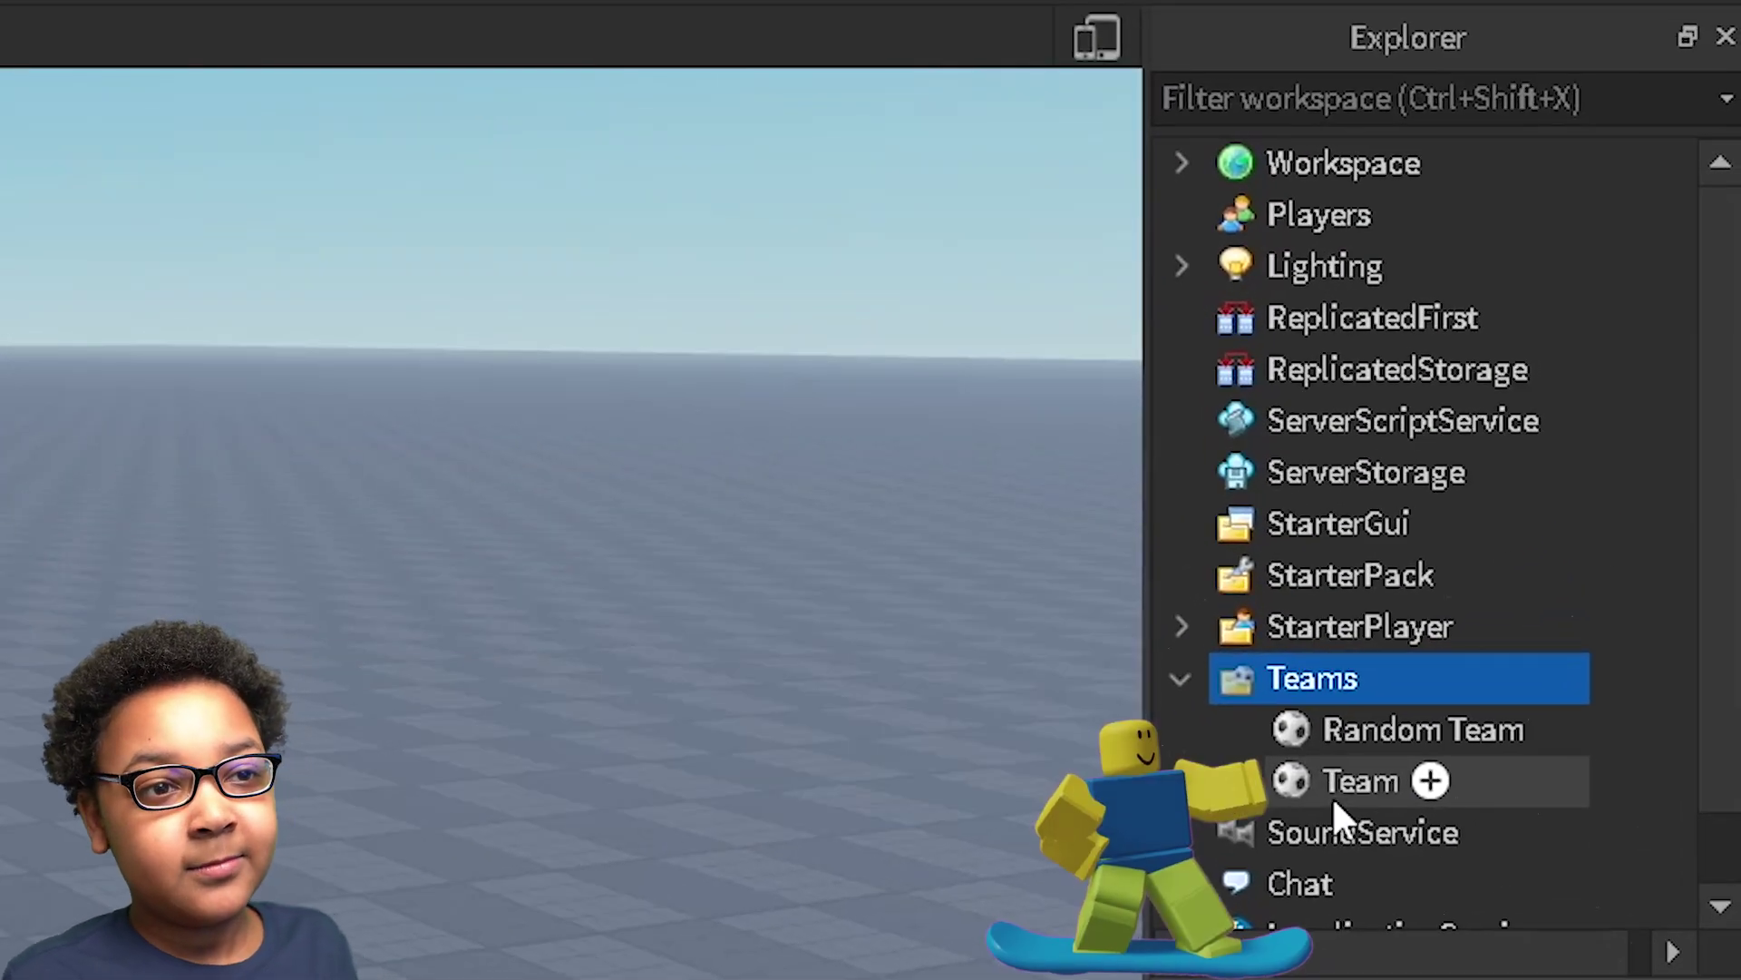
- Name the new team Random Team2 and set its TeamColor to Really blue
click(1333, 798)
click(1338, 713)
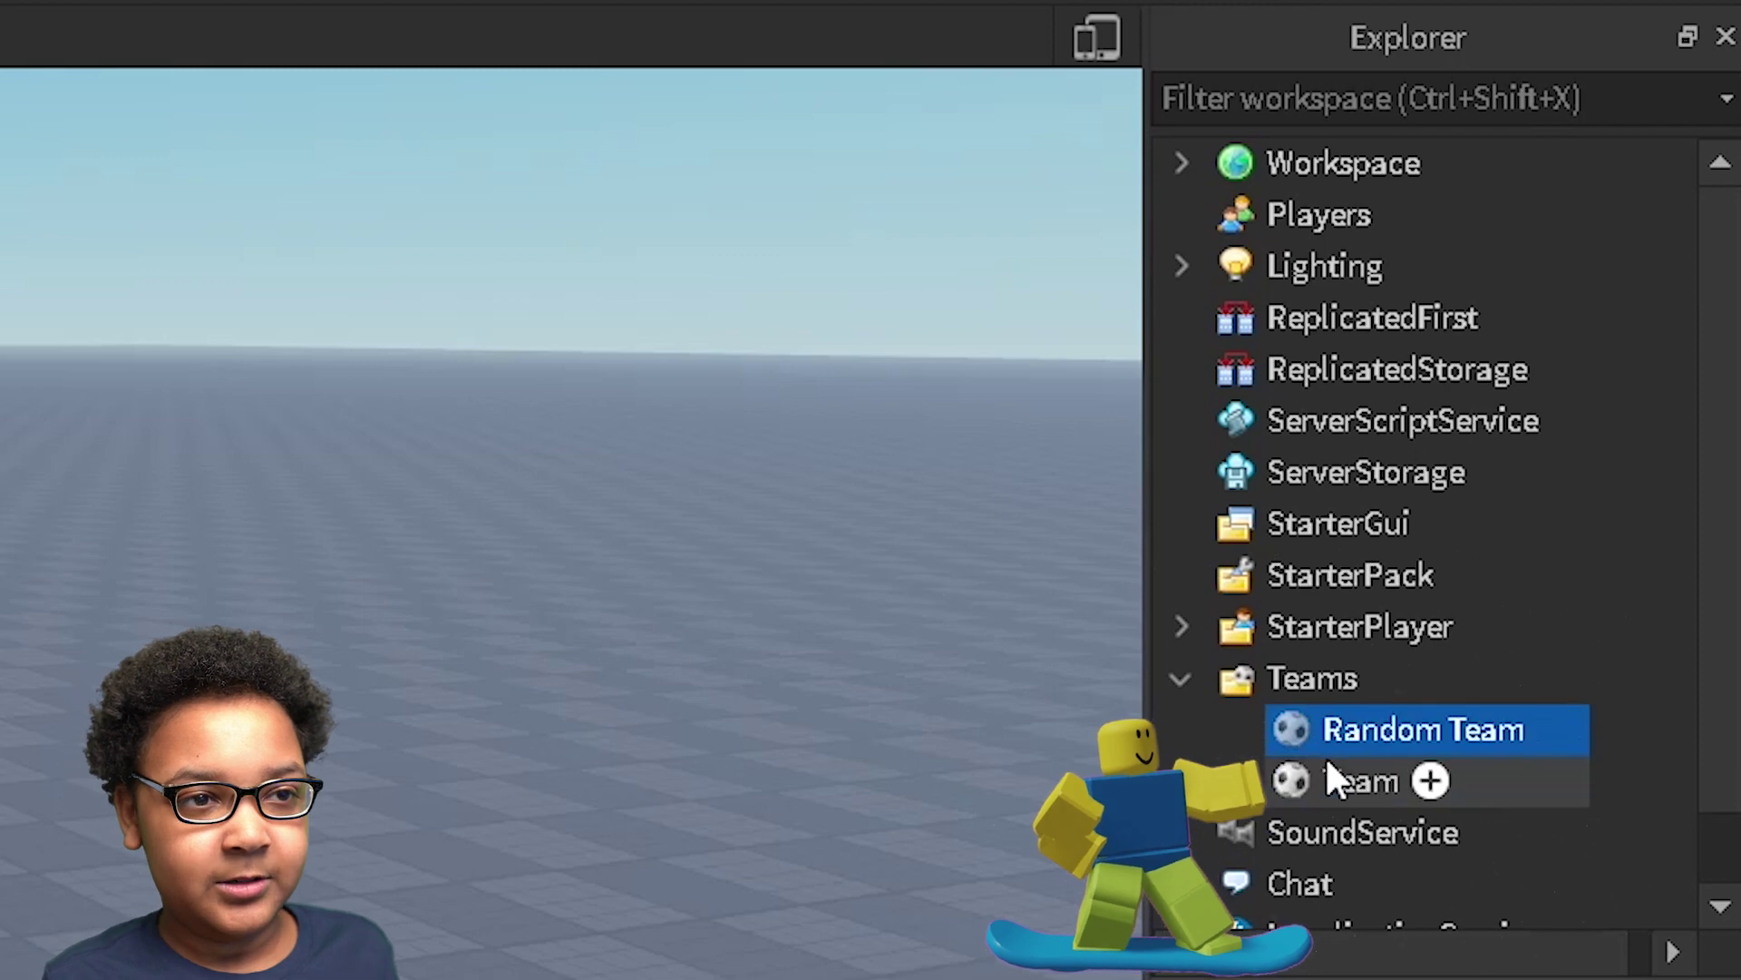
click(1328, 771)
click(1587, 341)
text(Random Tea)
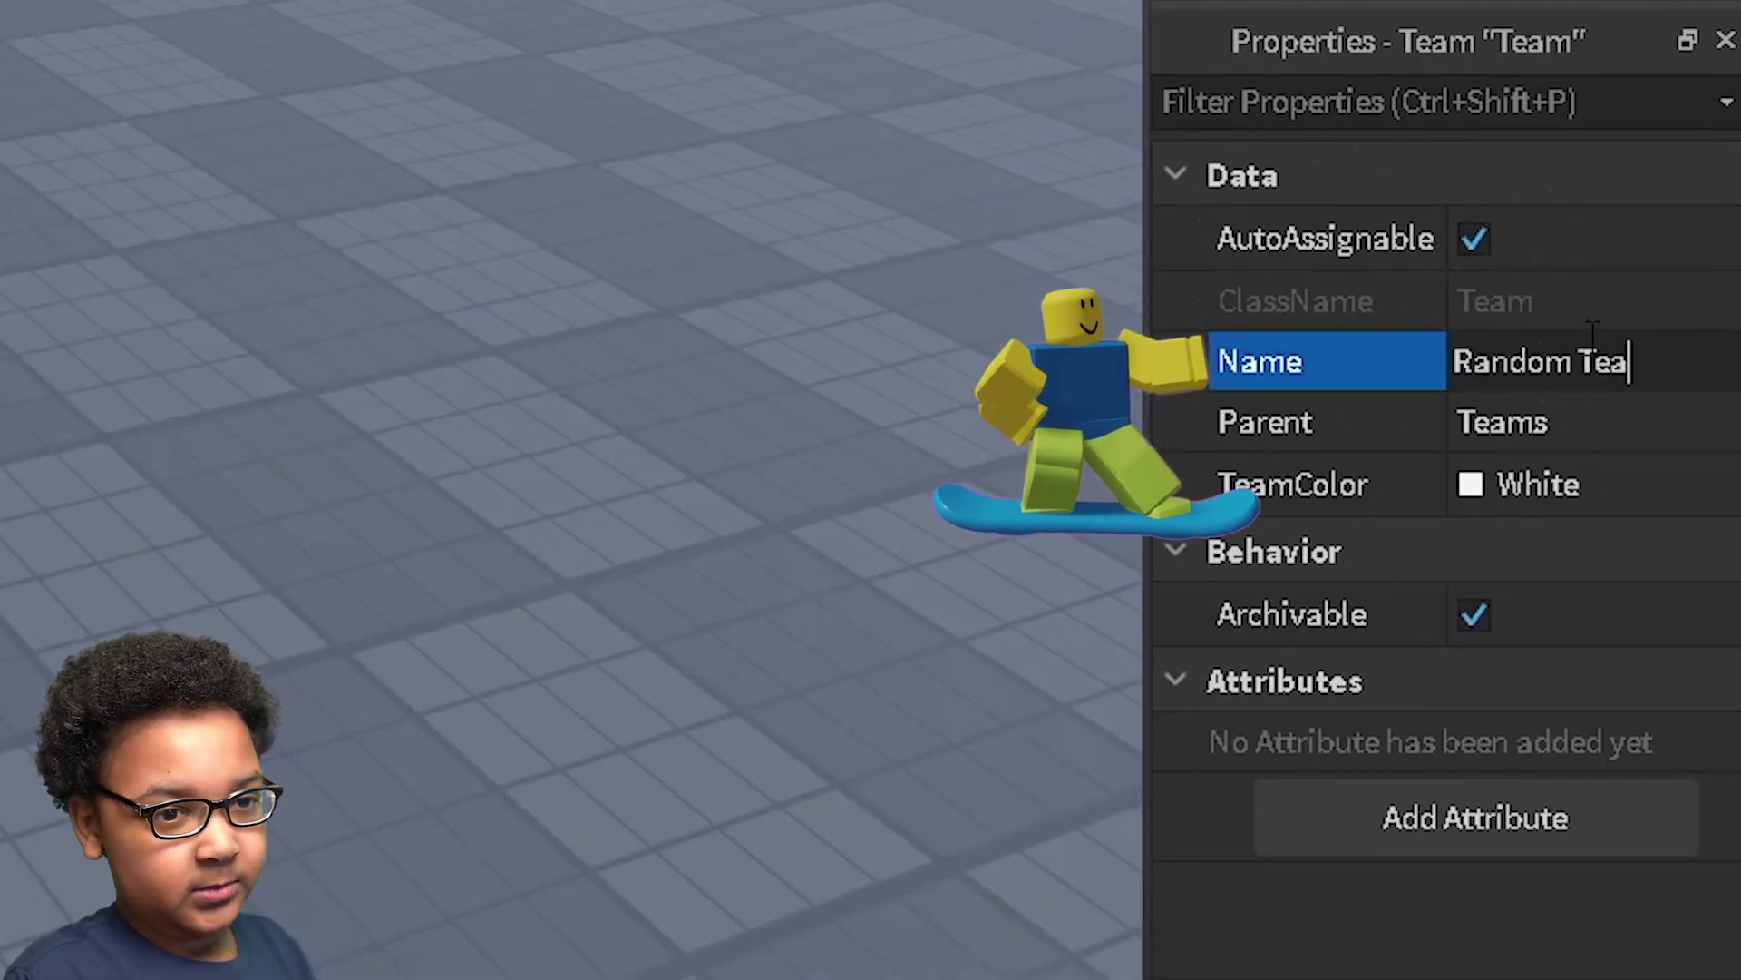
text(m2)
key(Return)
click(1516, 487)
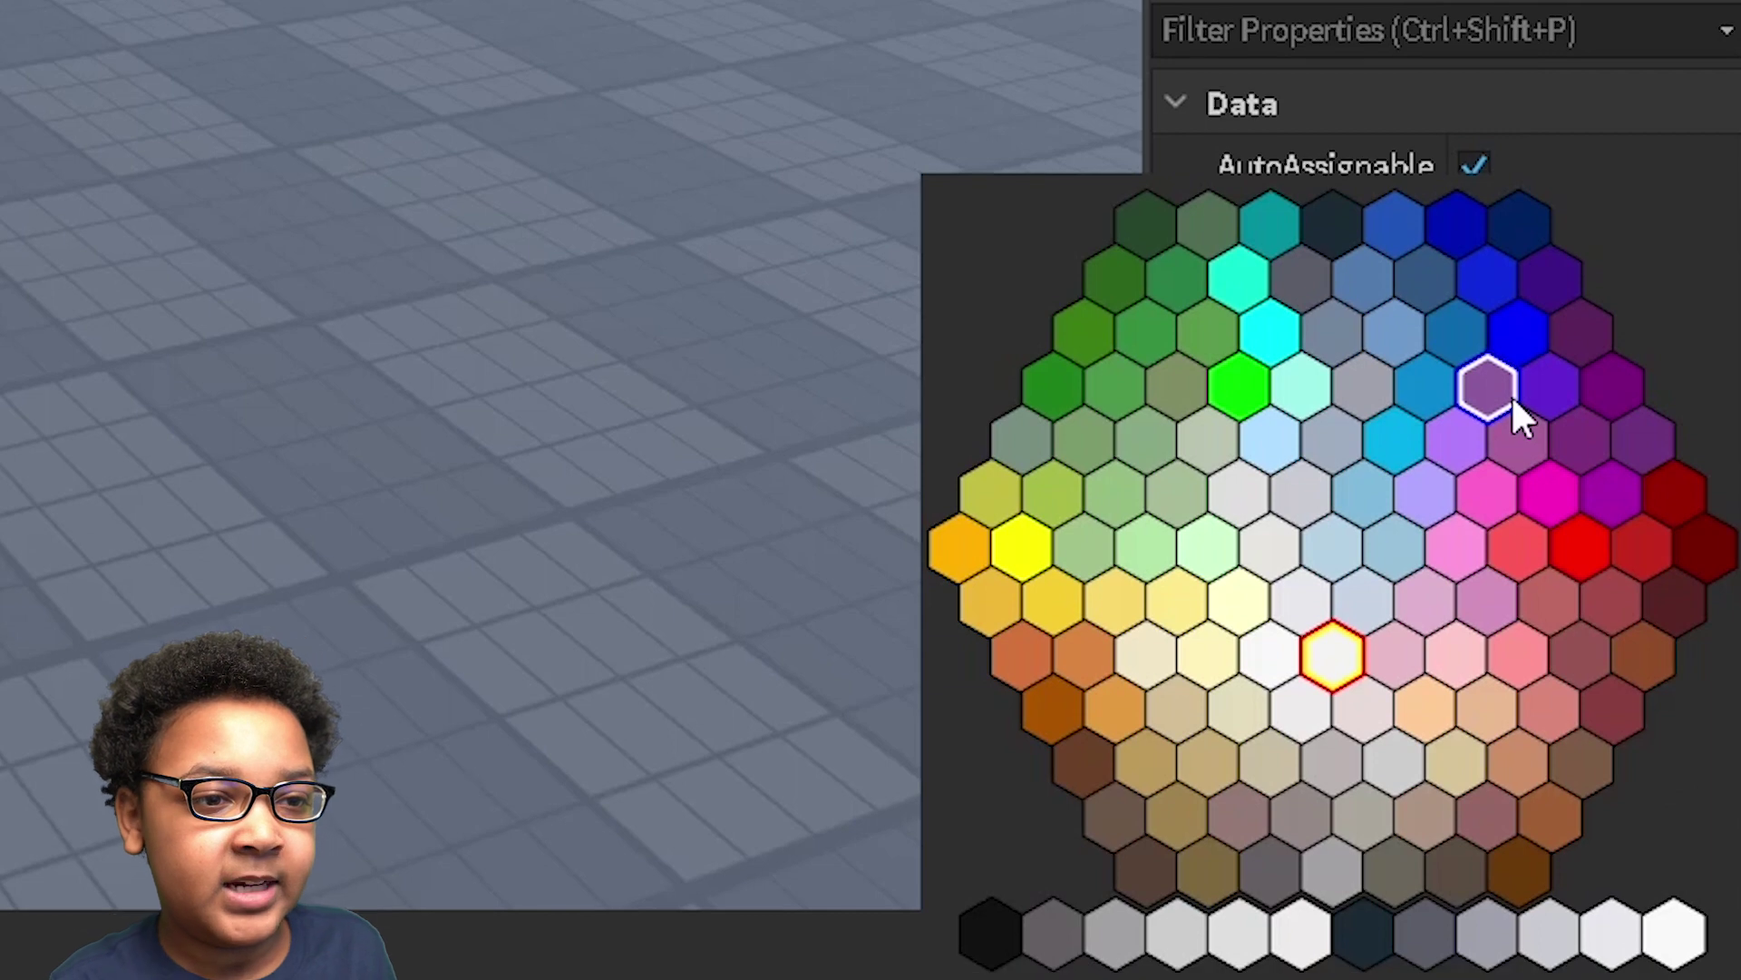
click(1522, 330)
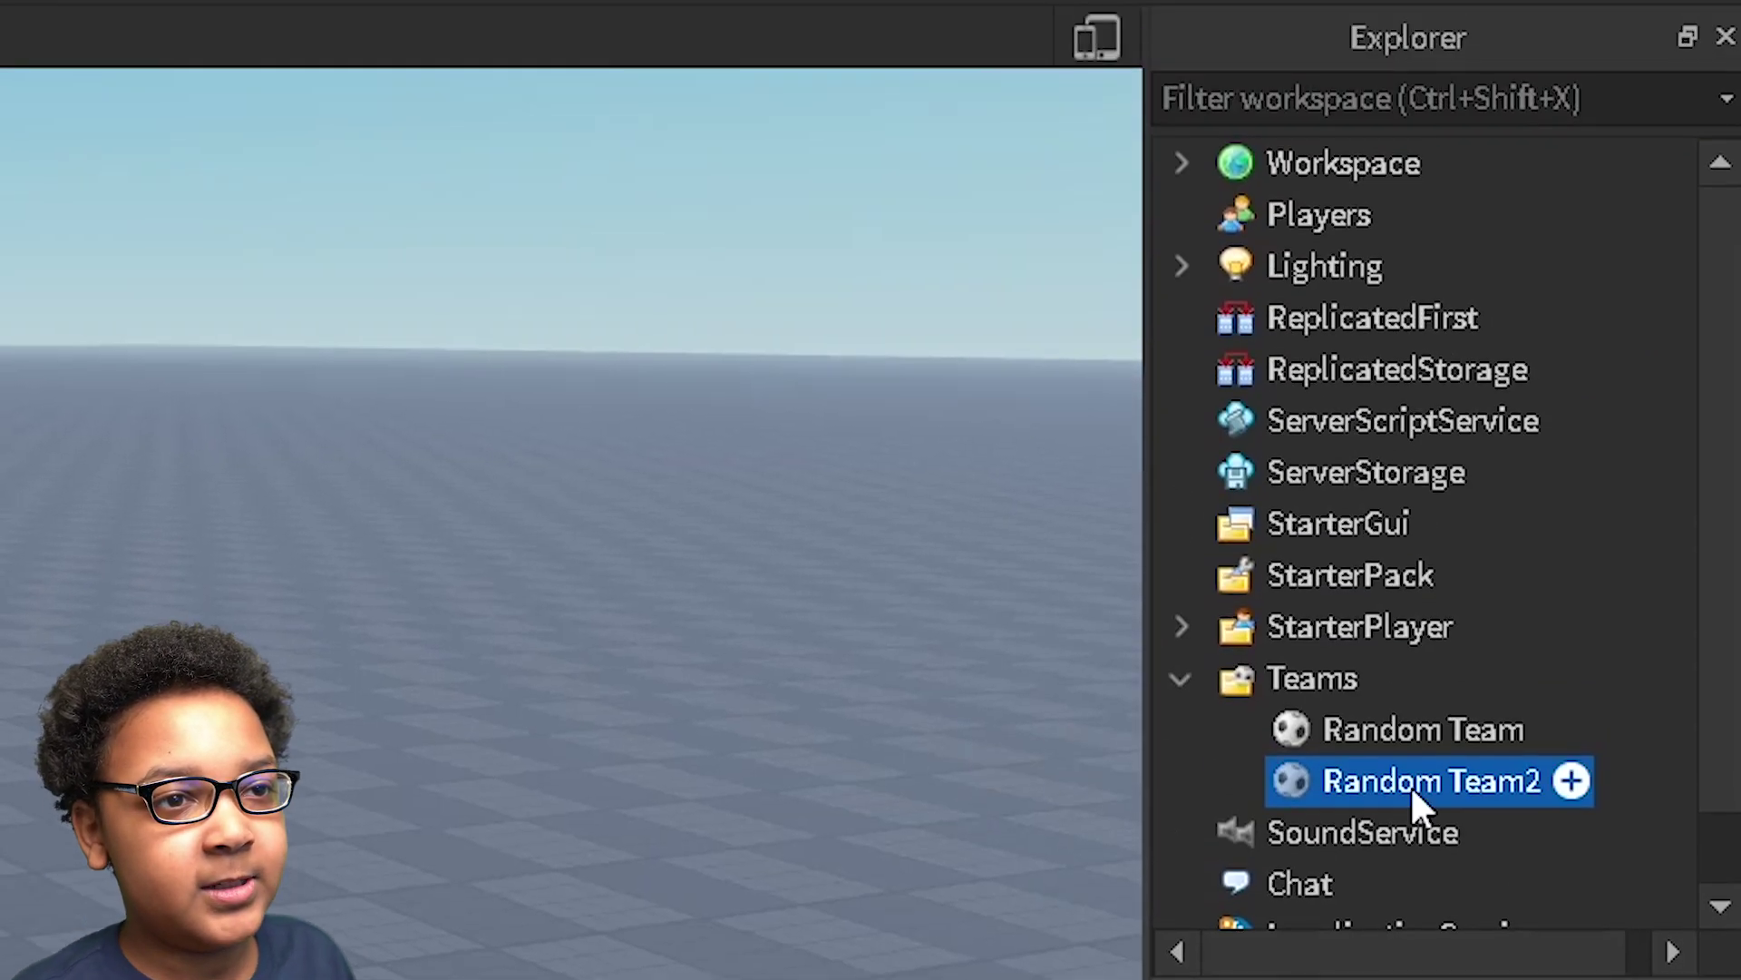
click(1343, 731)
click(1294, 778)
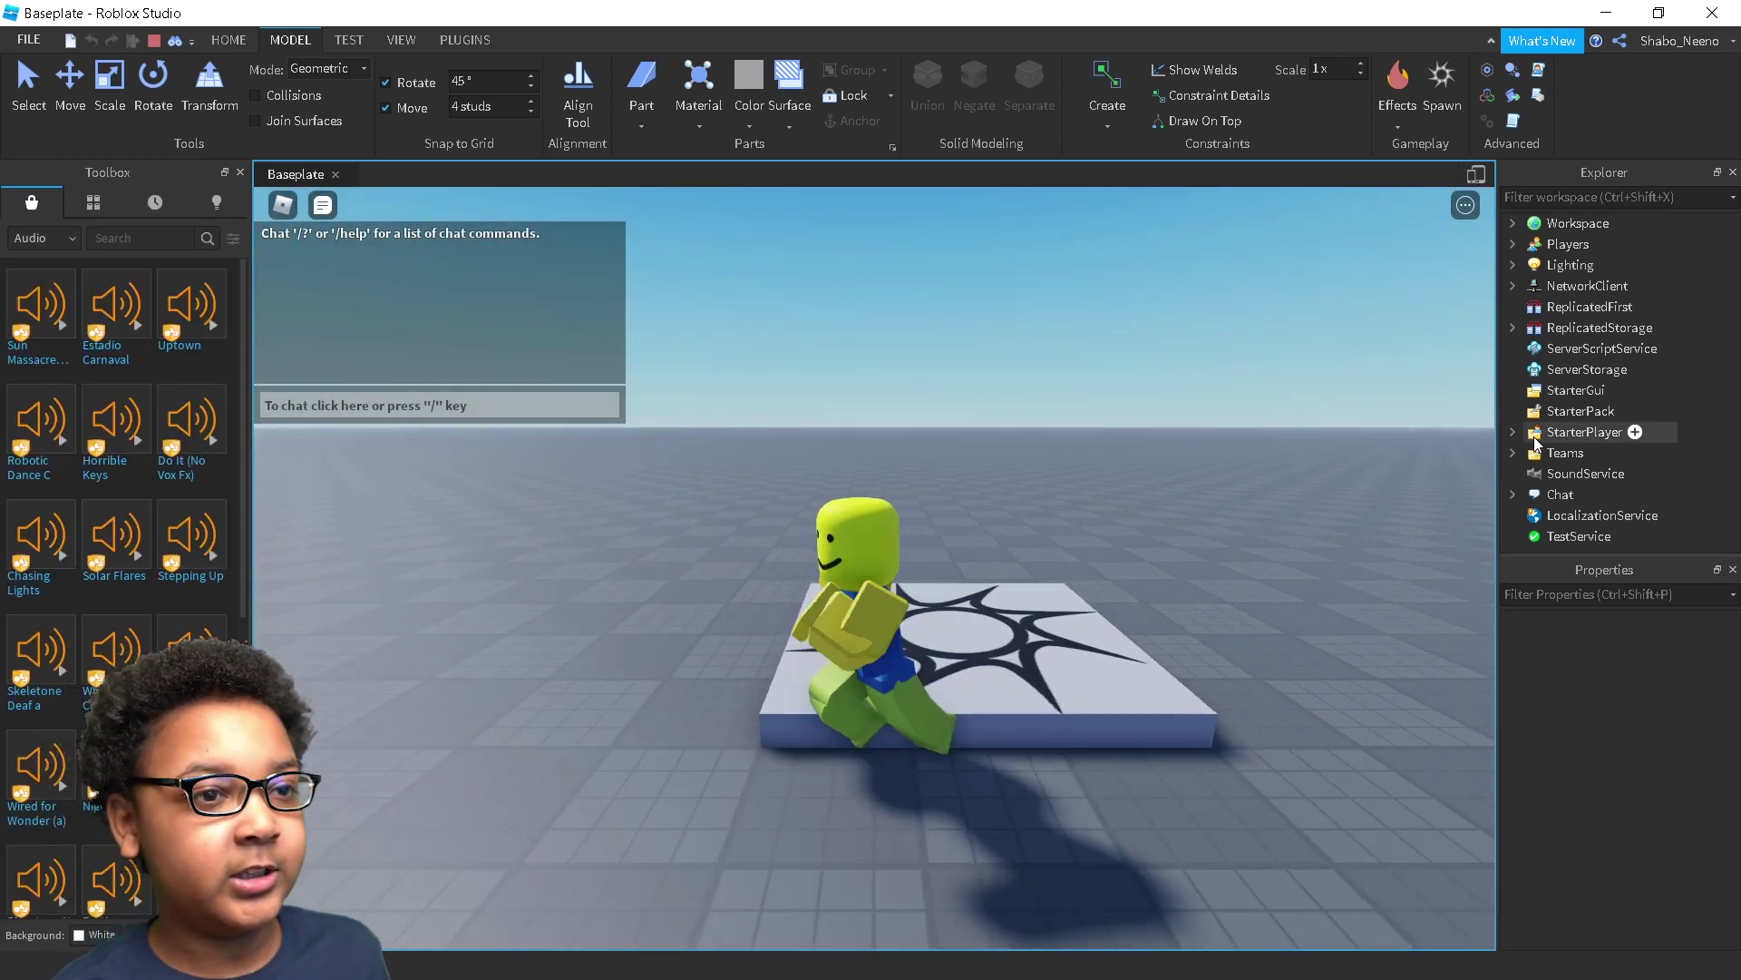
- Expand Teams and check the player's team entry on the play-test leaderboard
click(1512, 453)
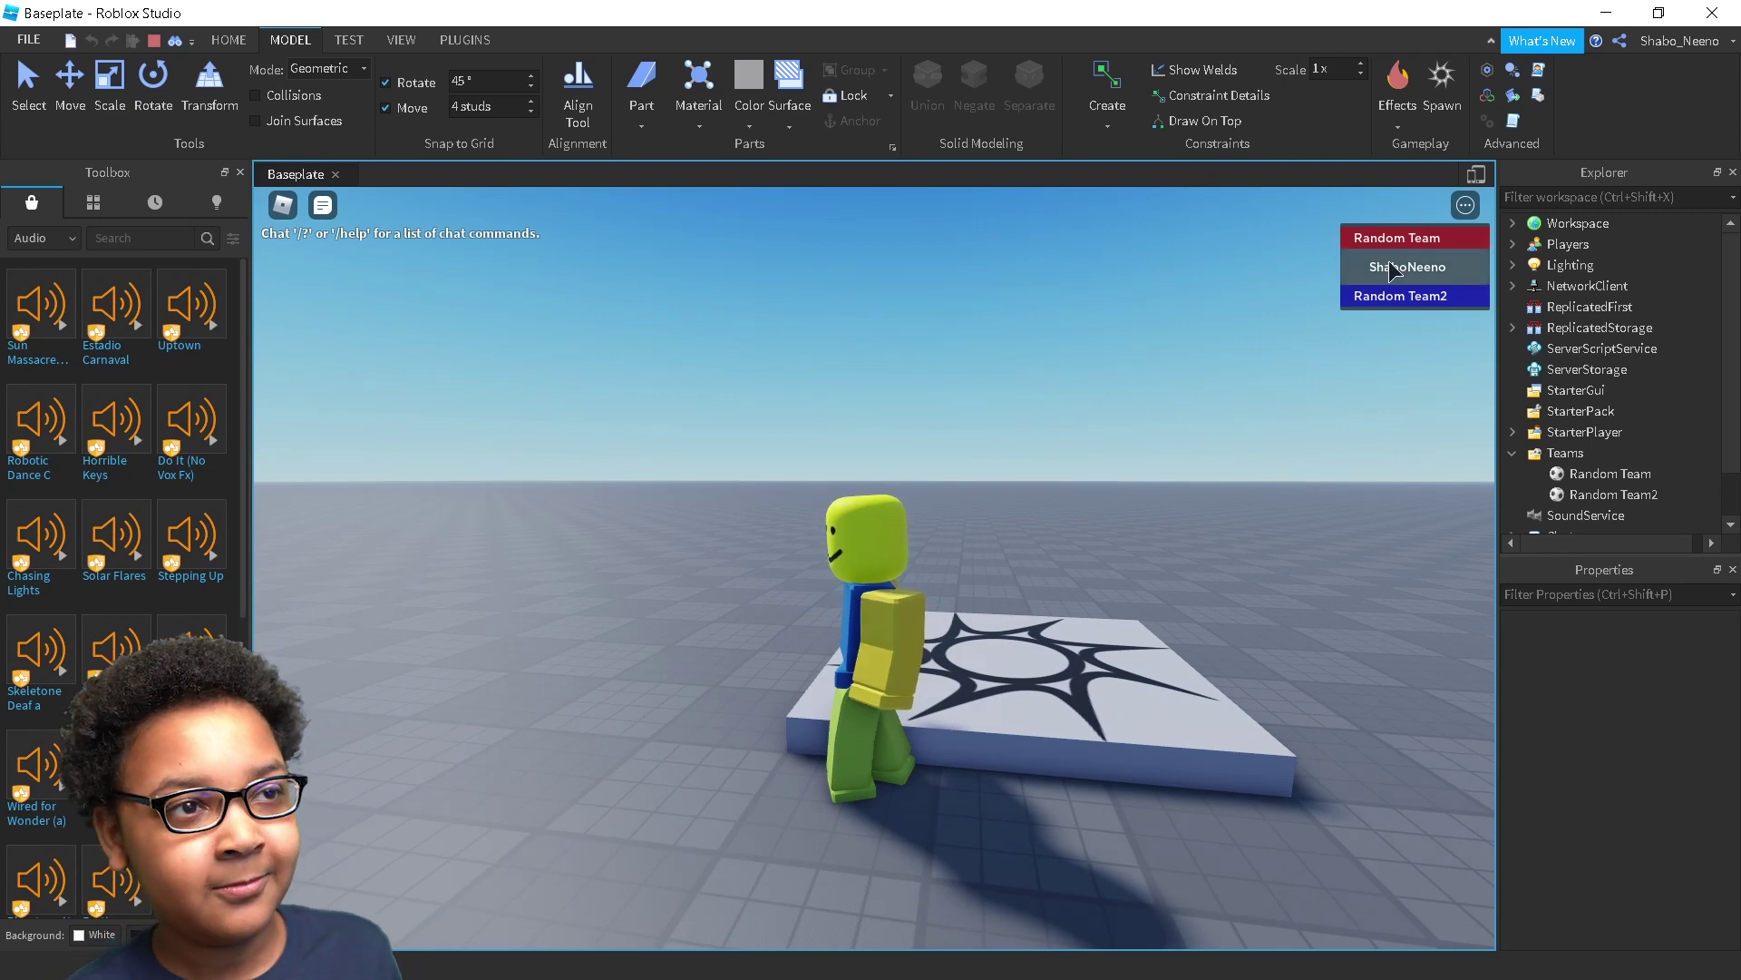
click(1361, 265)
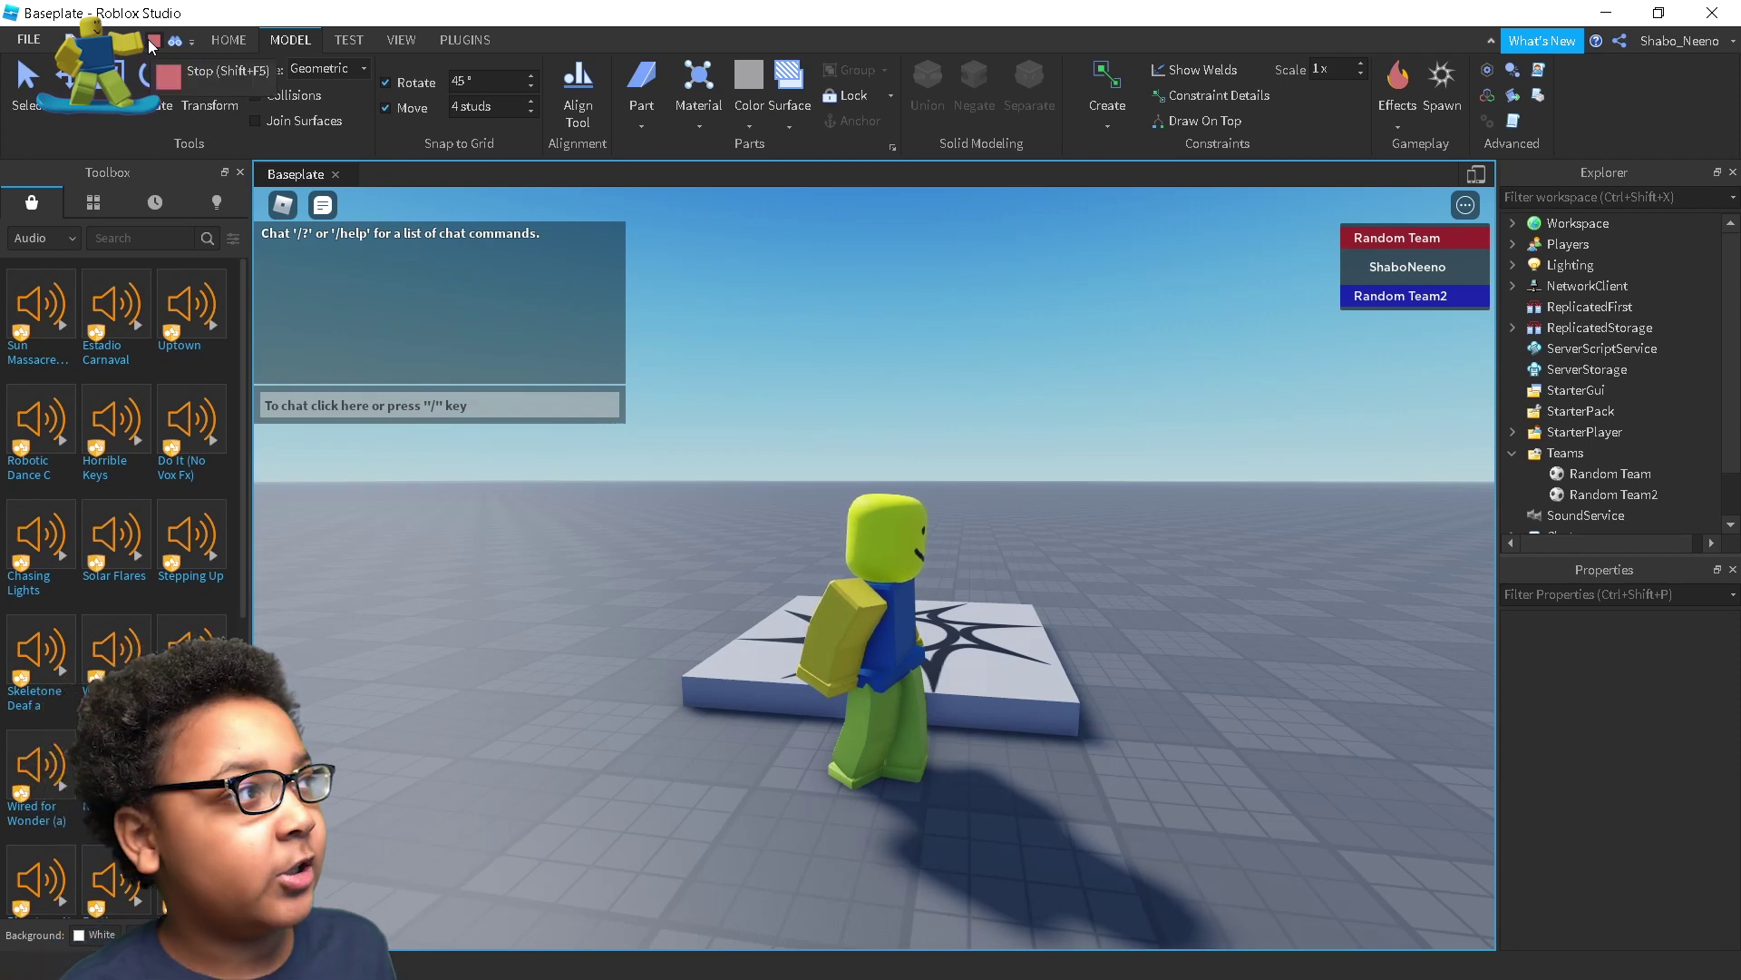
- Stop the test, turn off AutoAssignable on Random Team, then walk around in a new test
click(149, 40)
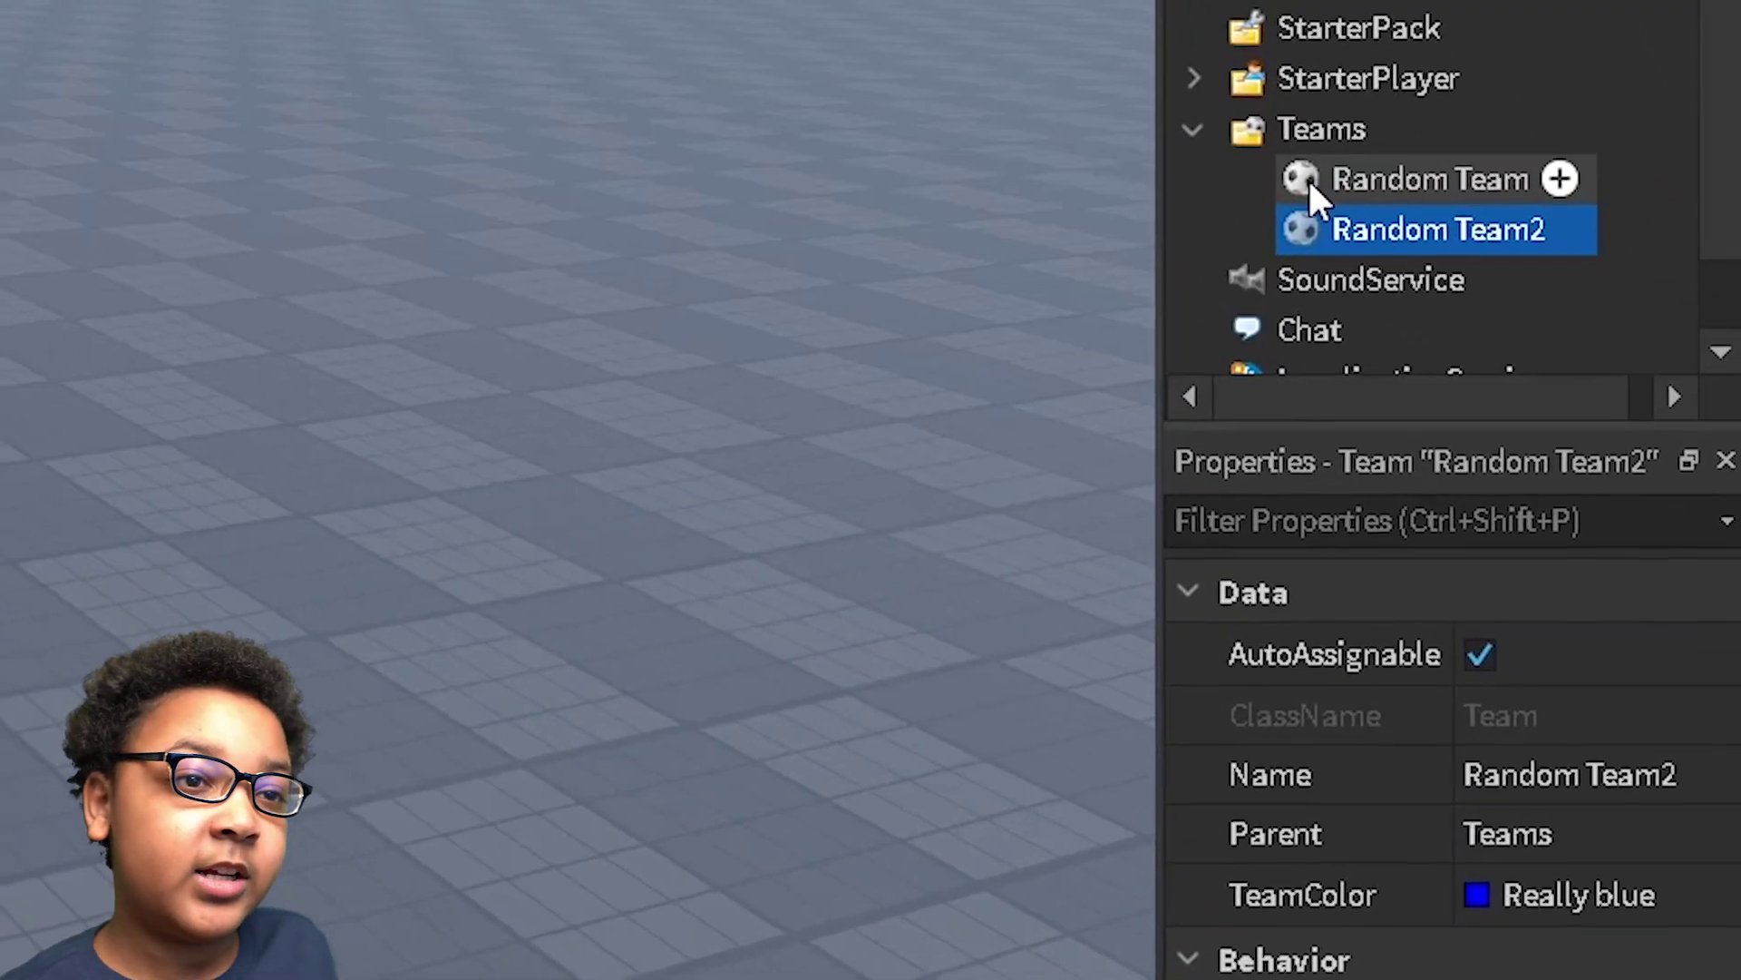
click(1560, 453)
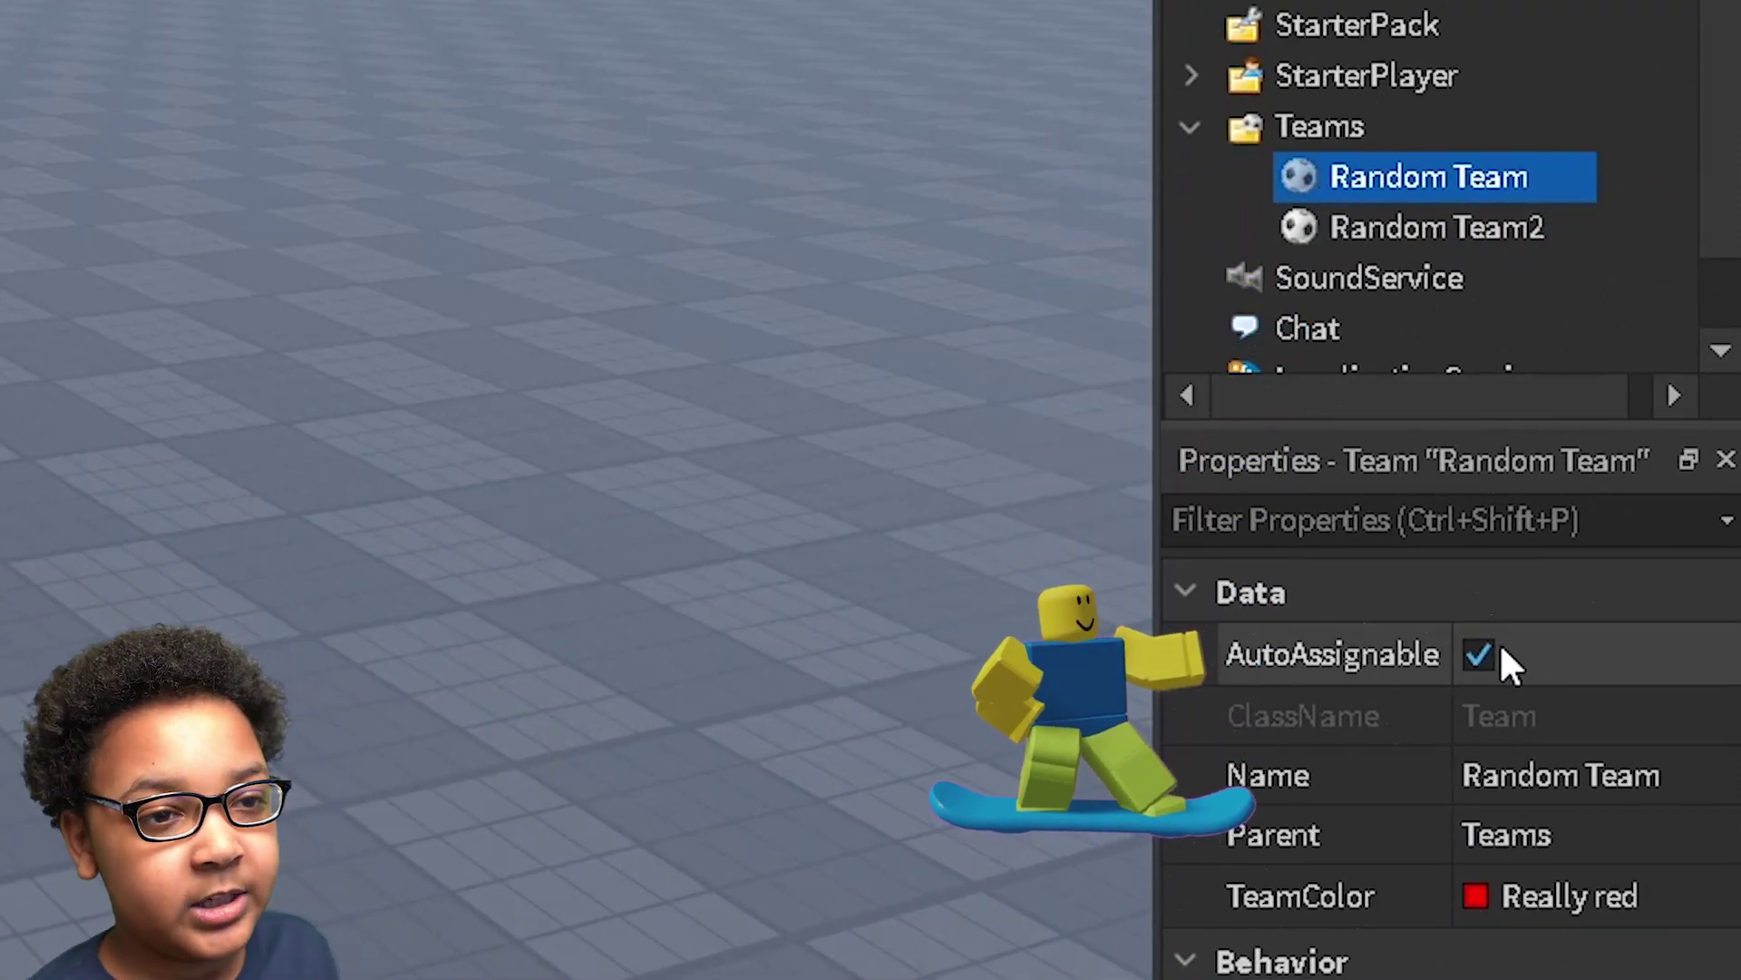
click(1513, 676)
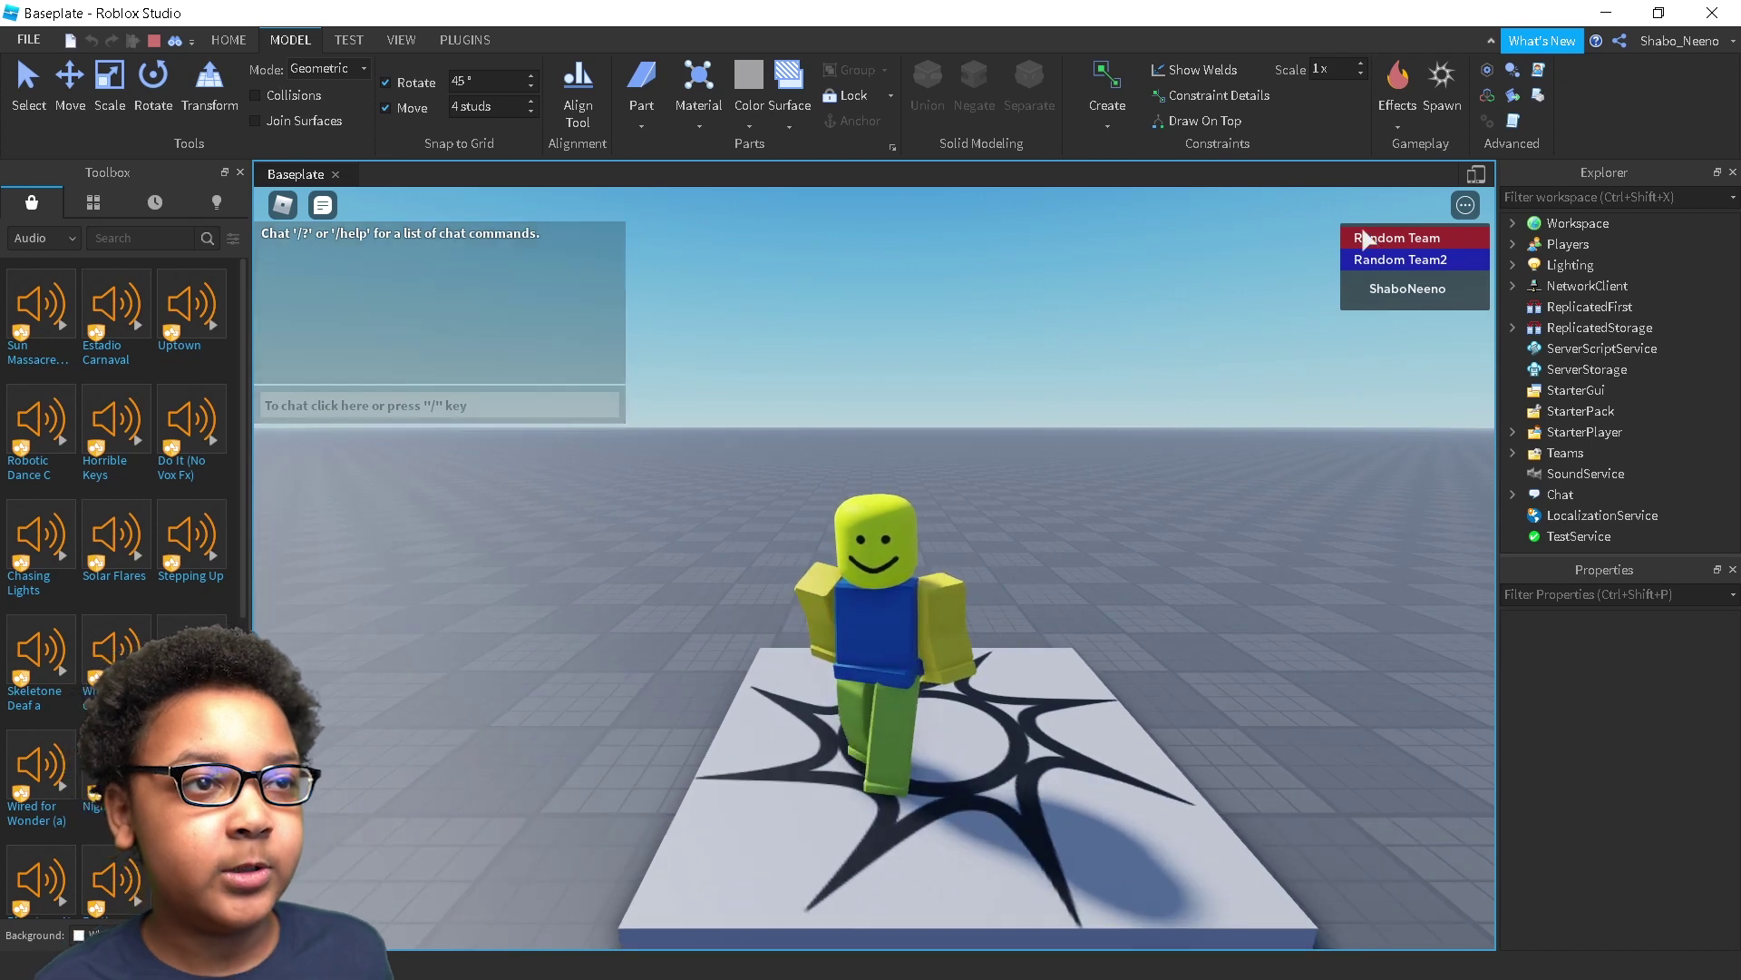
key(w)
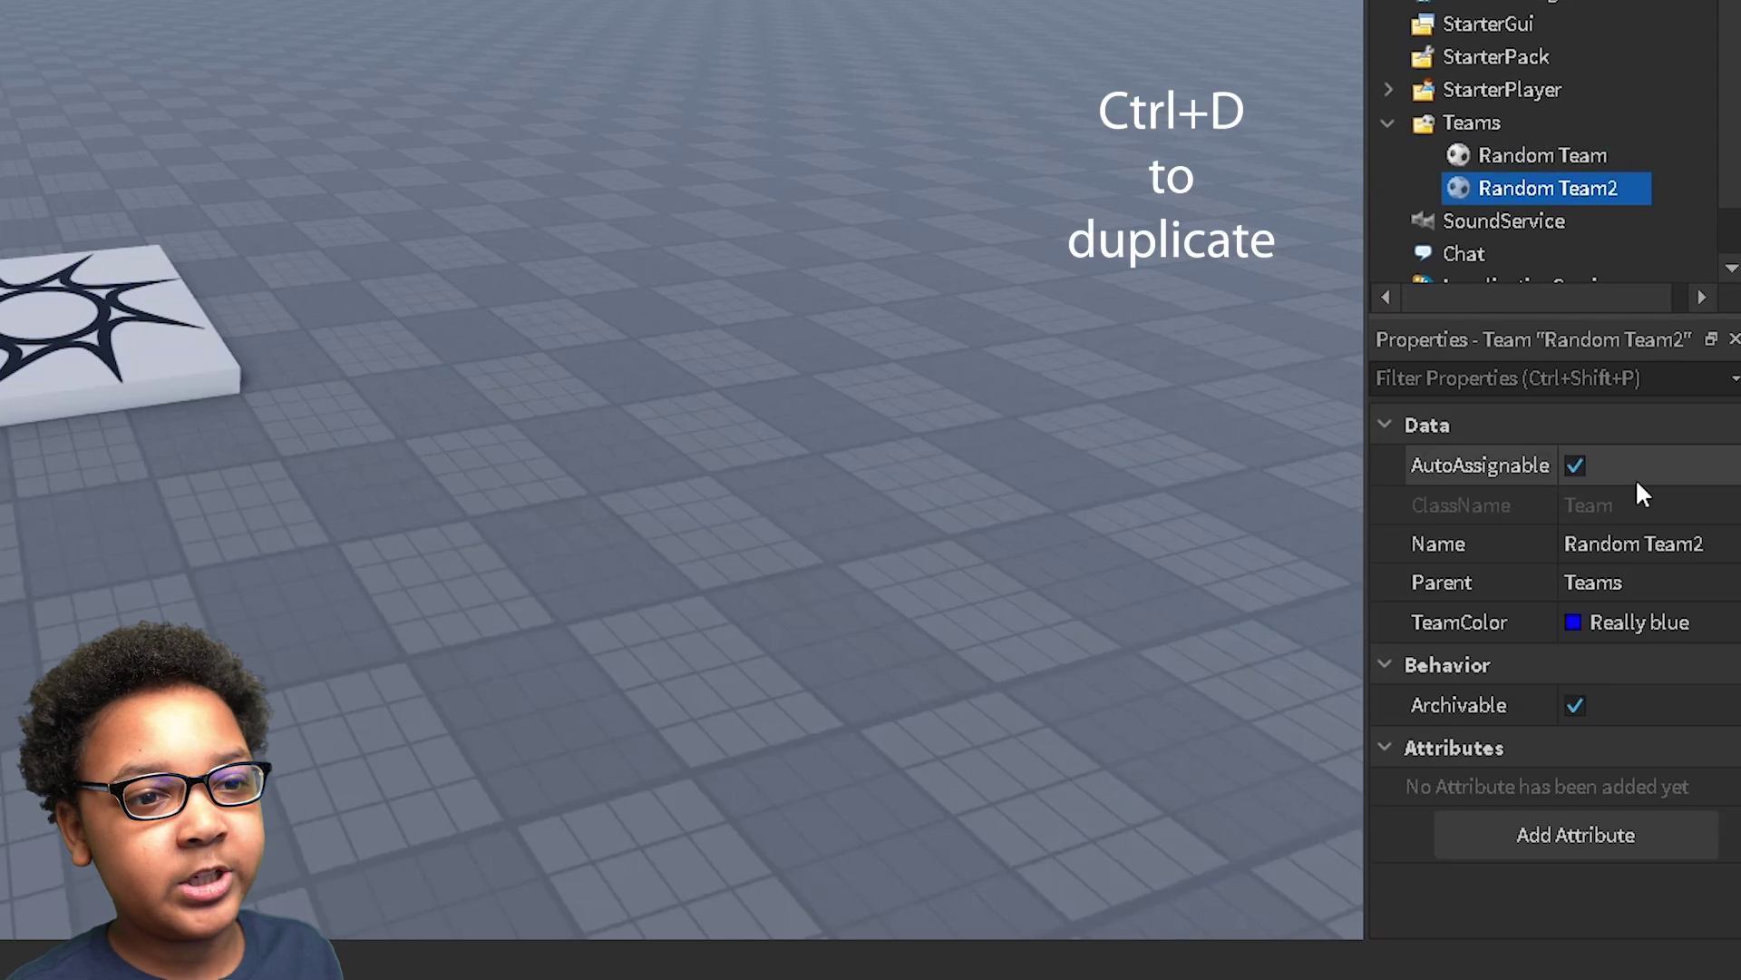
- Duplicate the teams, naming the new copies Random Team4 and Random Team5
key(ctrl+d)
click(1719, 544)
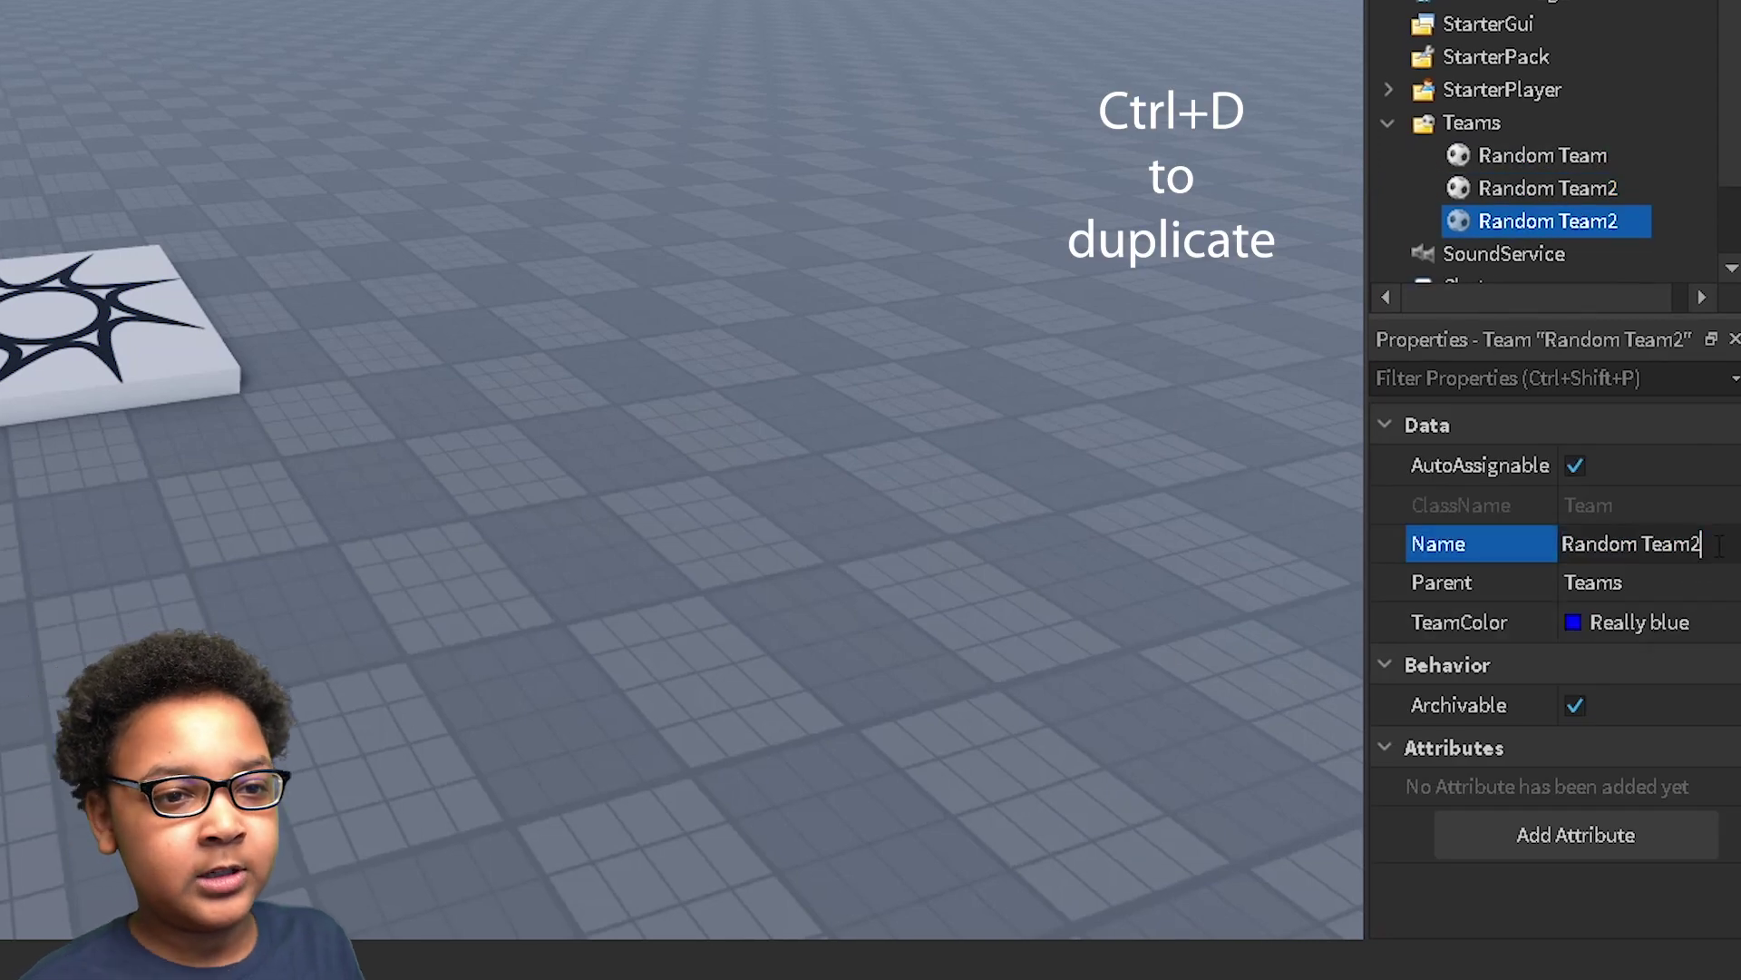
double_click(1721, 555)
key(BackSpace)
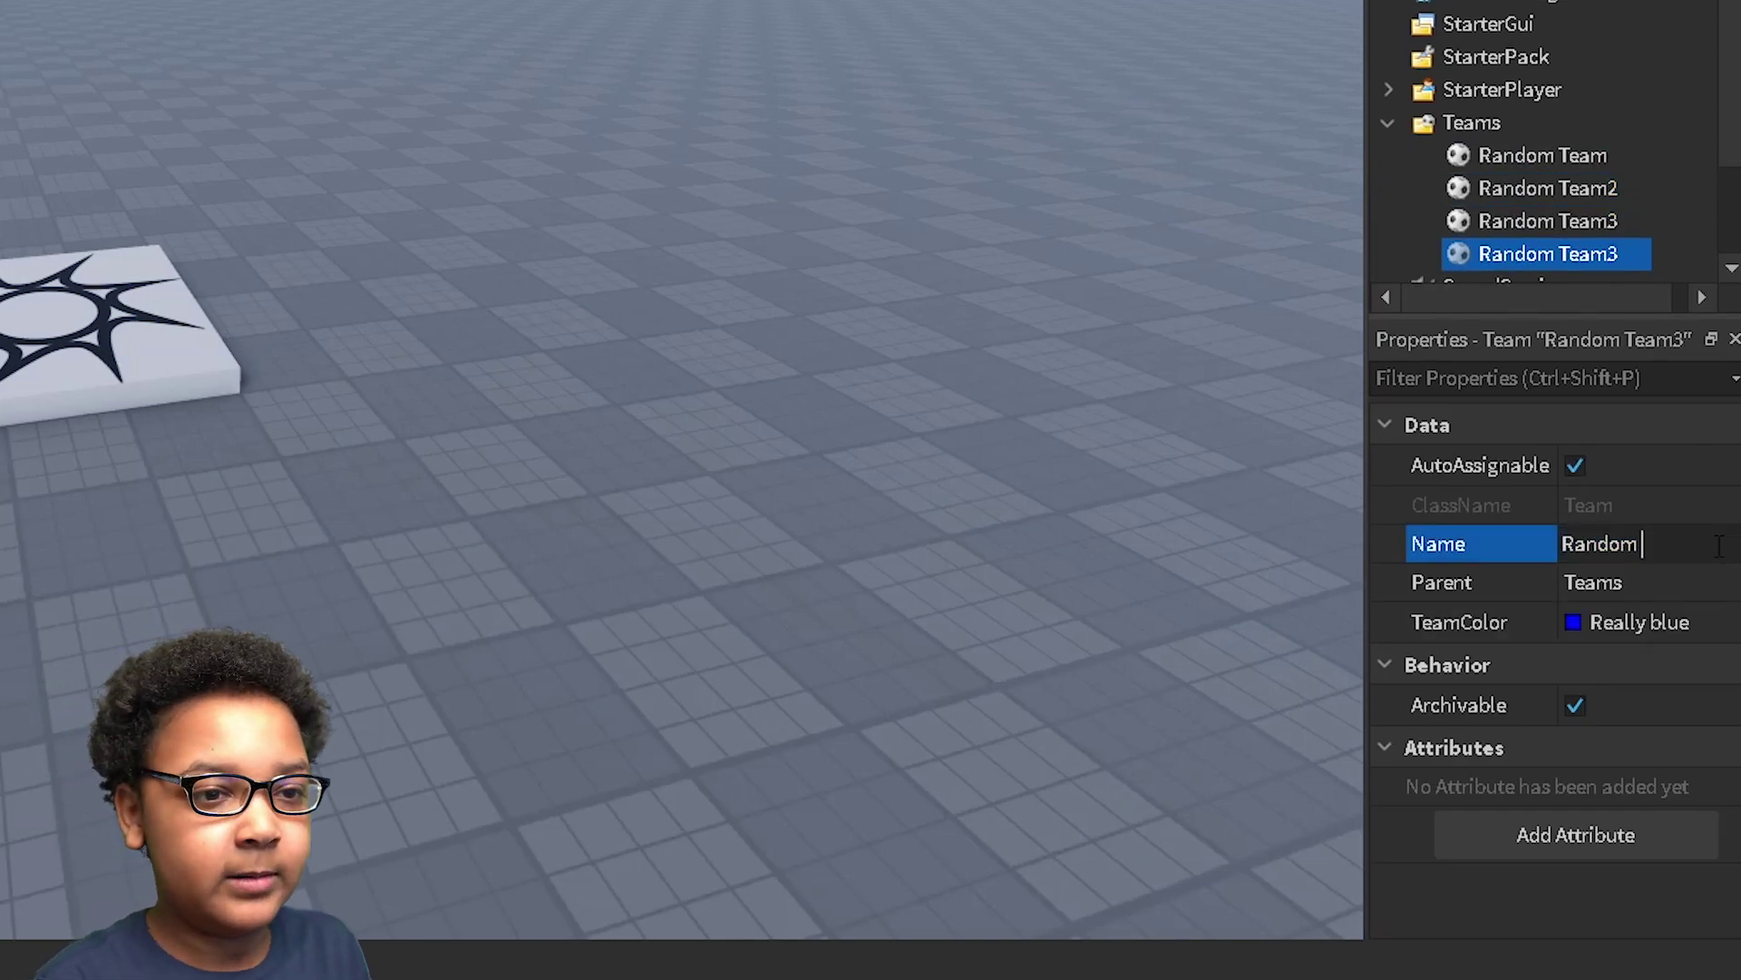
text(Team4)
key(Return)
key(ctrl+d)
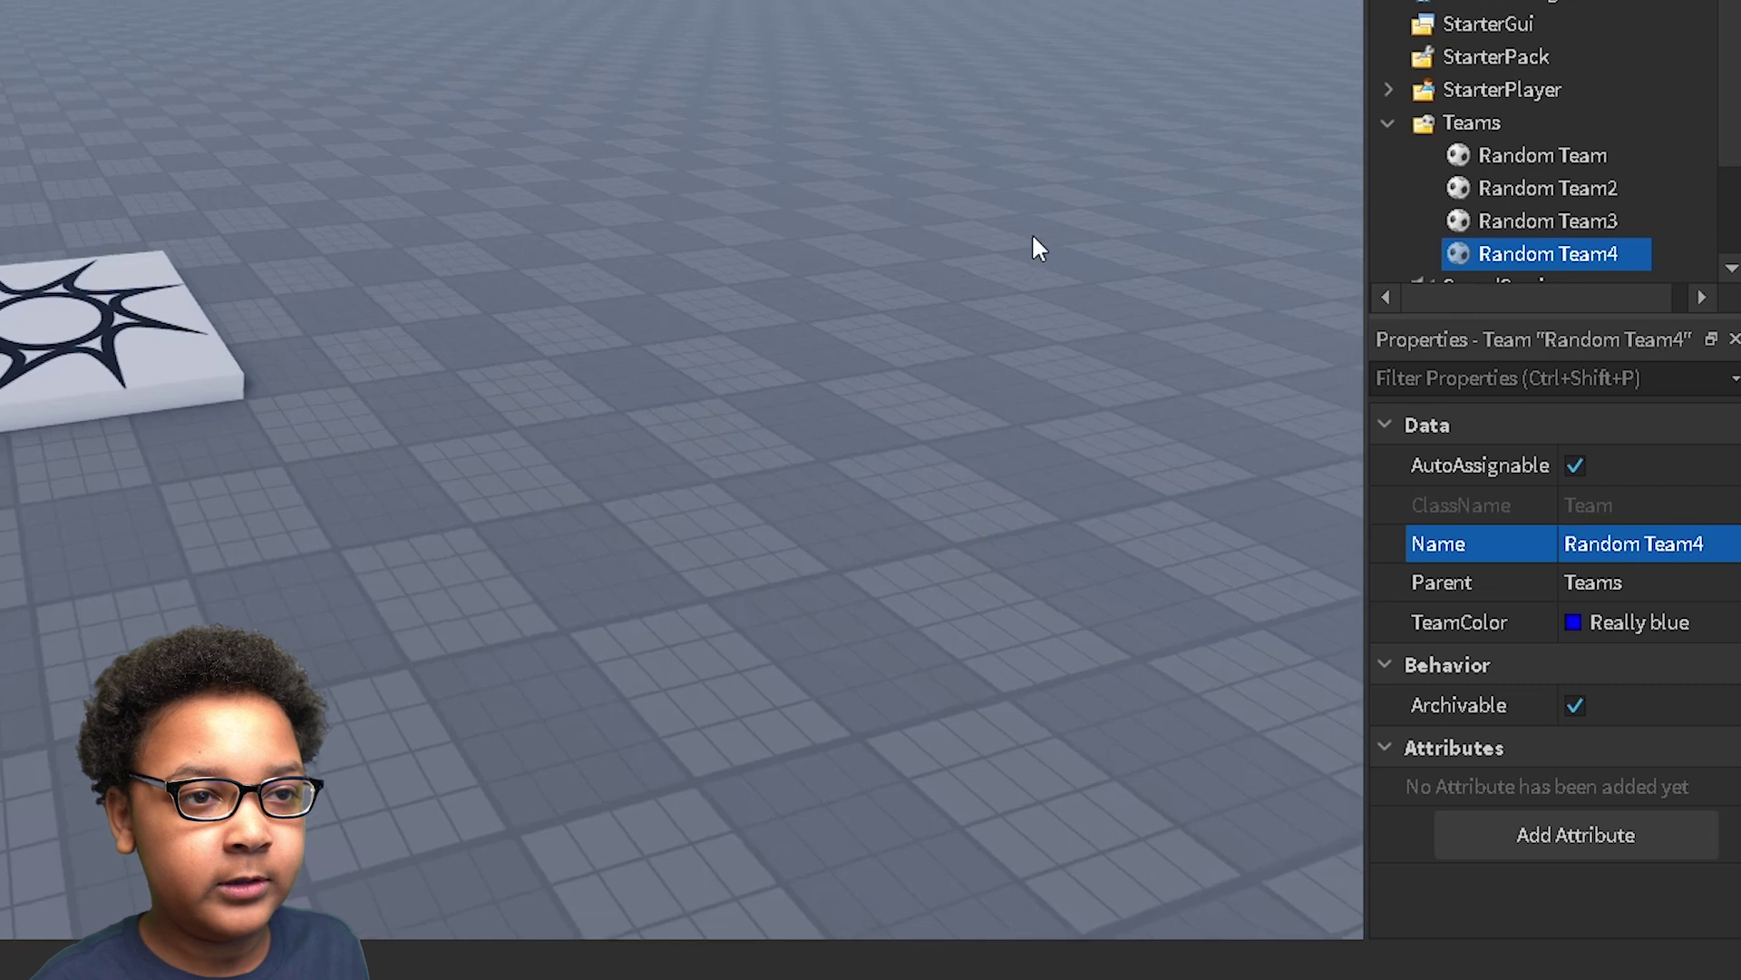
click(1714, 549)
key(BackSpace)
text(5)
key(Return)
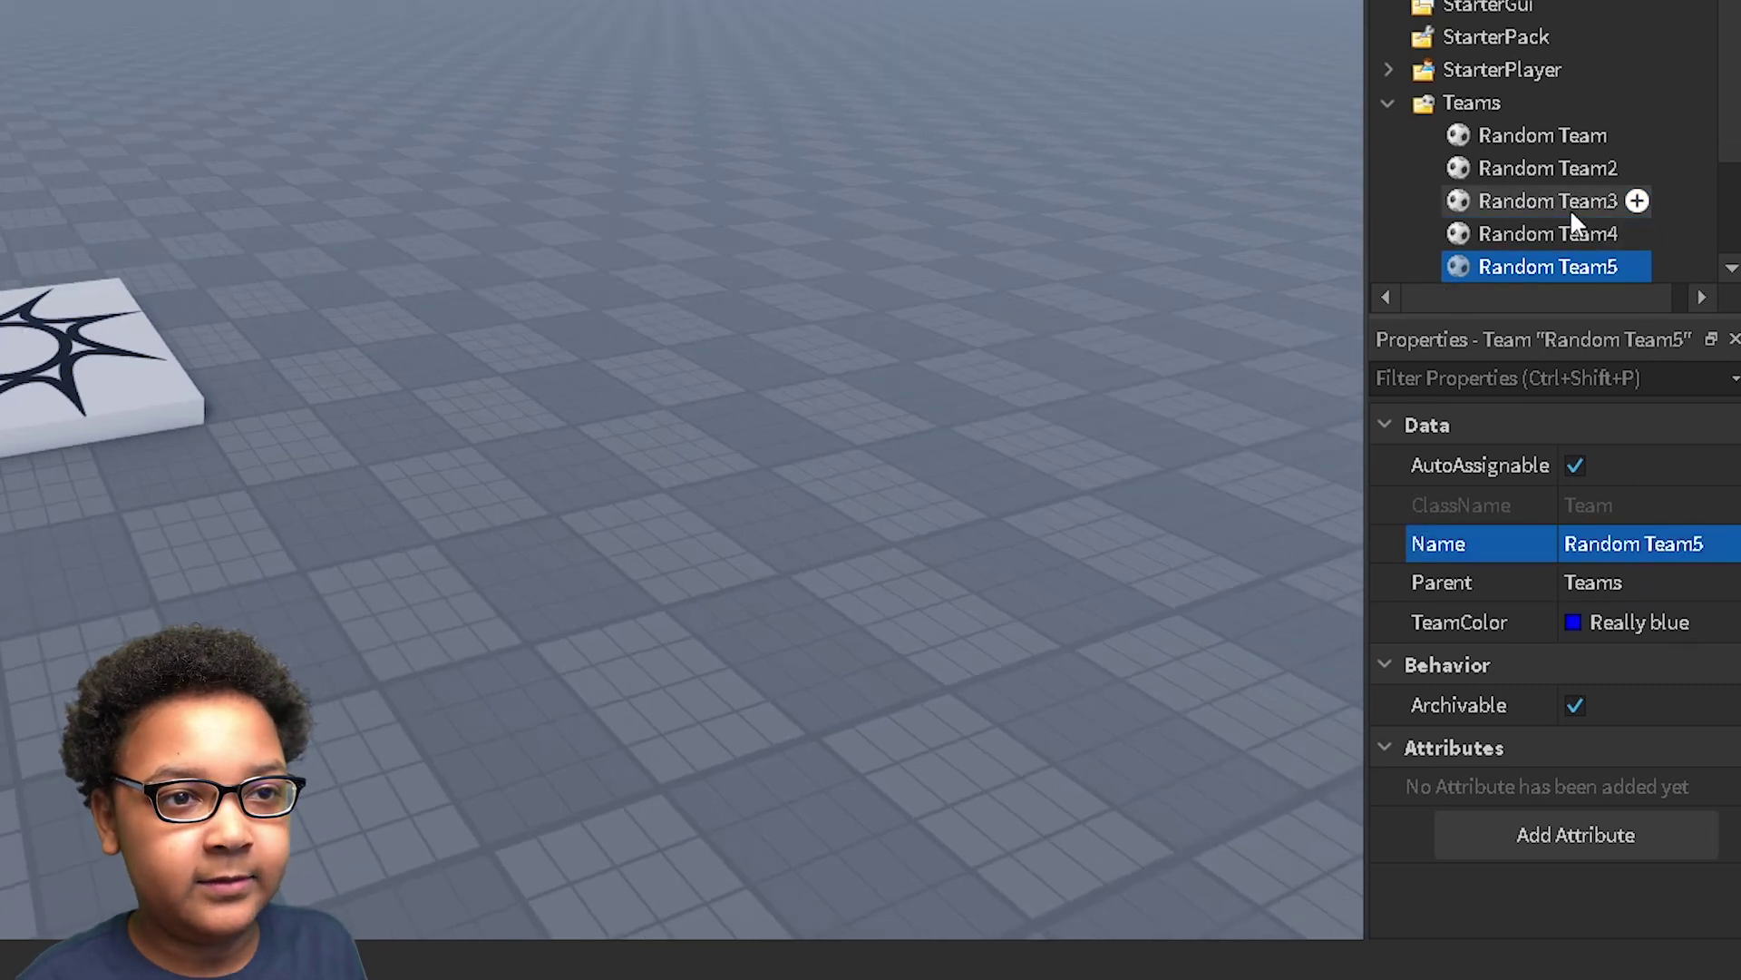
- Colour Random Team3 Bright green, Random Team4 Pearl and Random Team5 Lily white
click(1570, 203)
click(1578, 622)
click(1385, 538)
click(1548, 234)
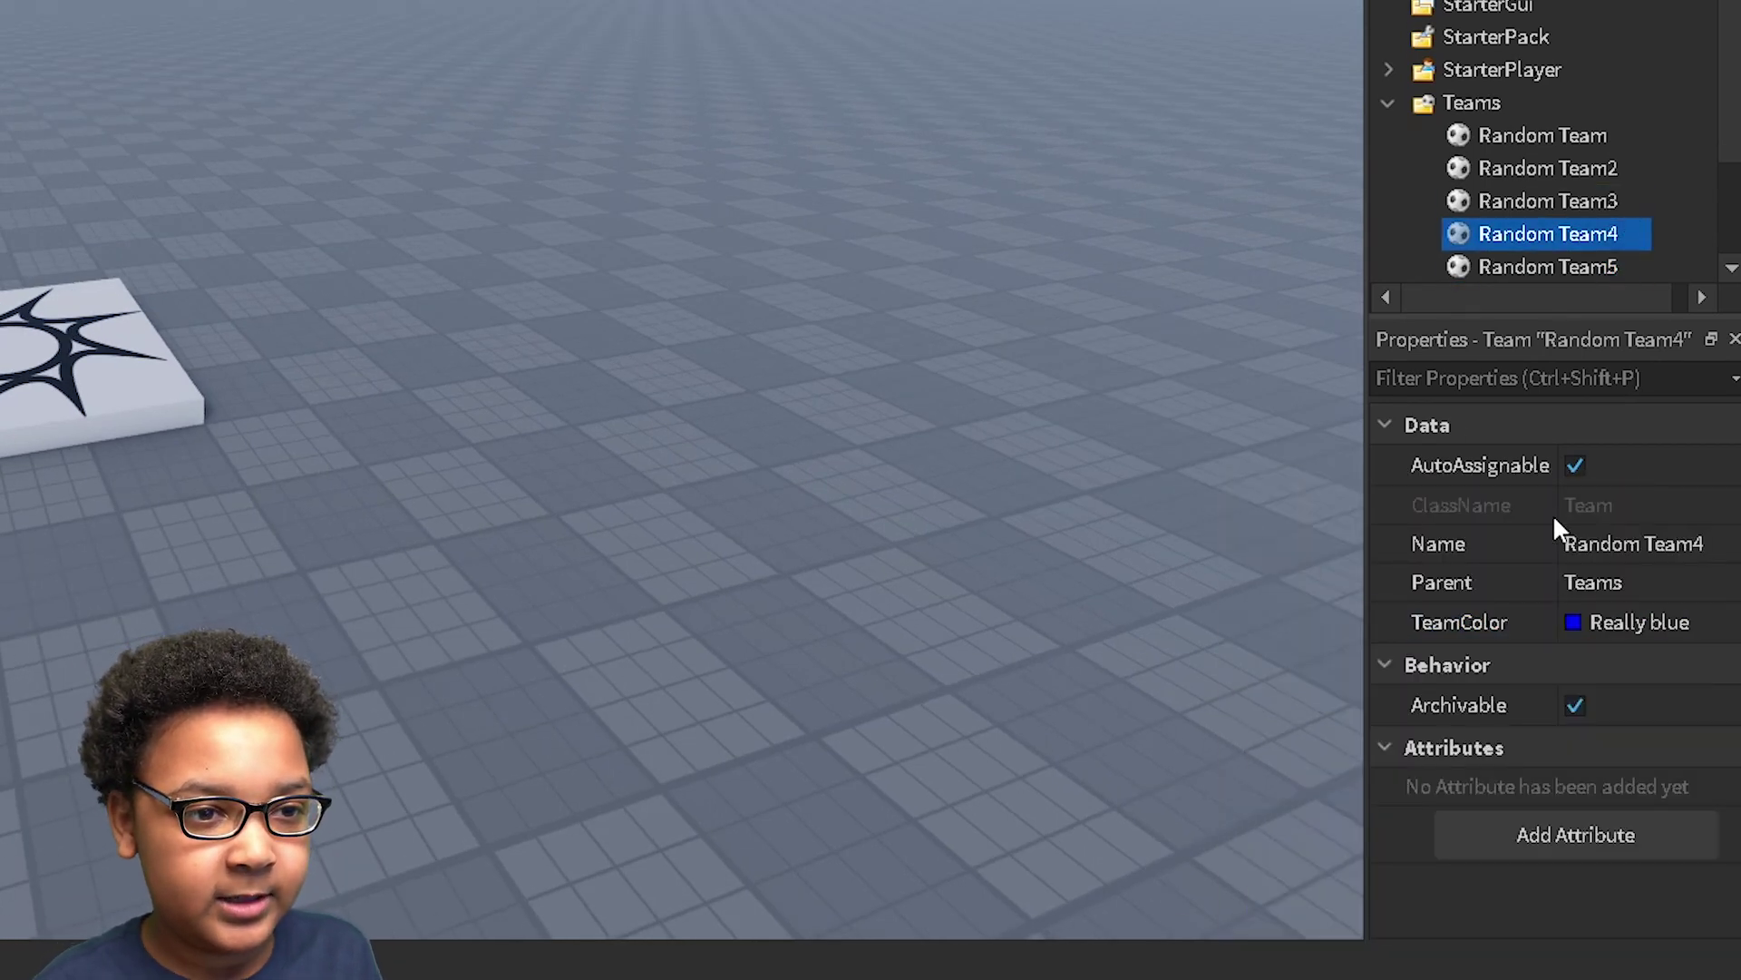
click(1578, 622)
click(1555, 670)
click(1561, 265)
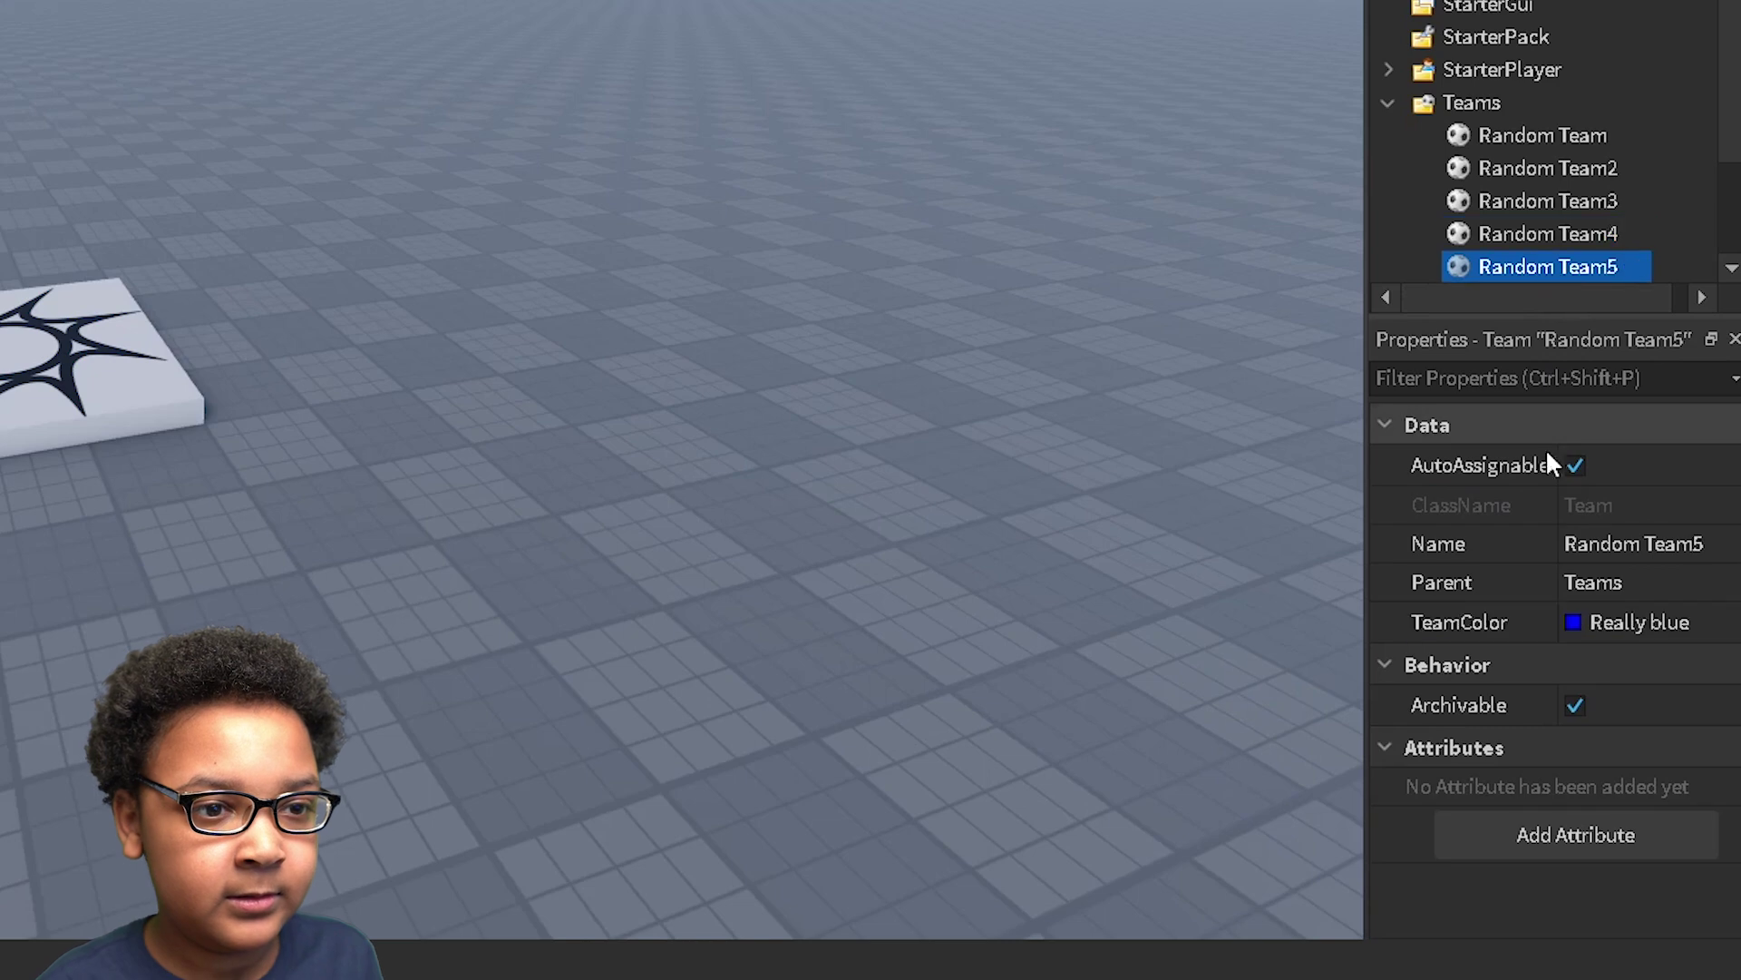
click(1594, 620)
click(1365, 700)
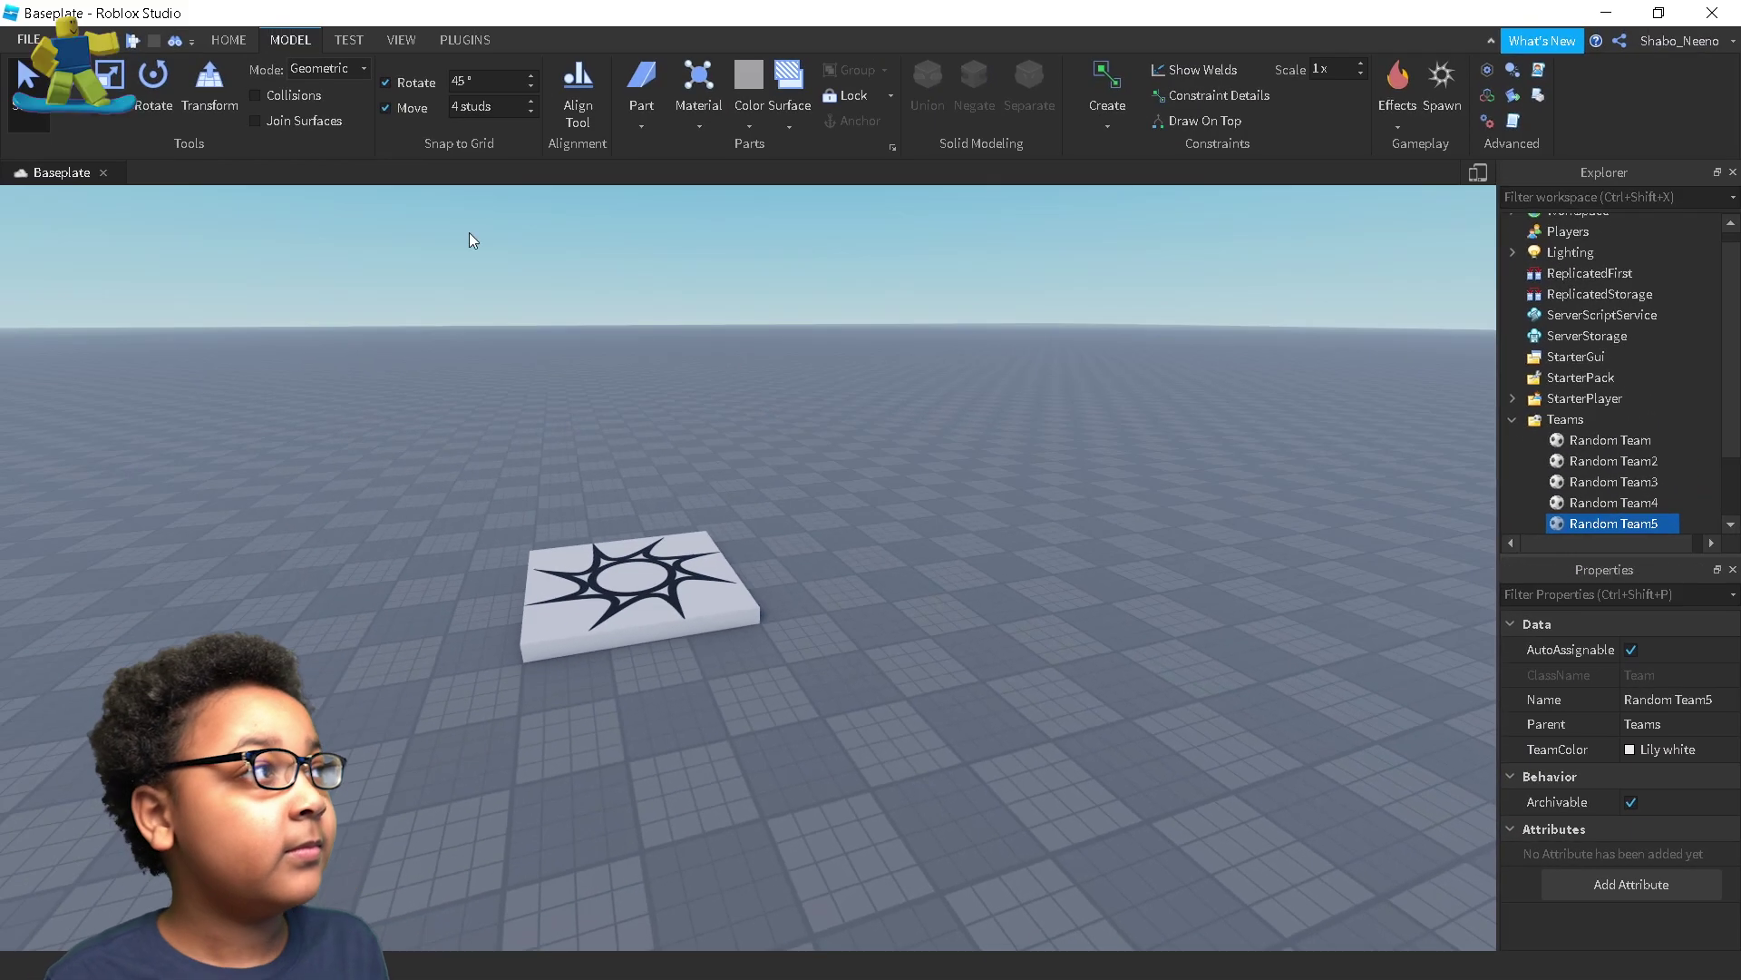
click(469, 232)
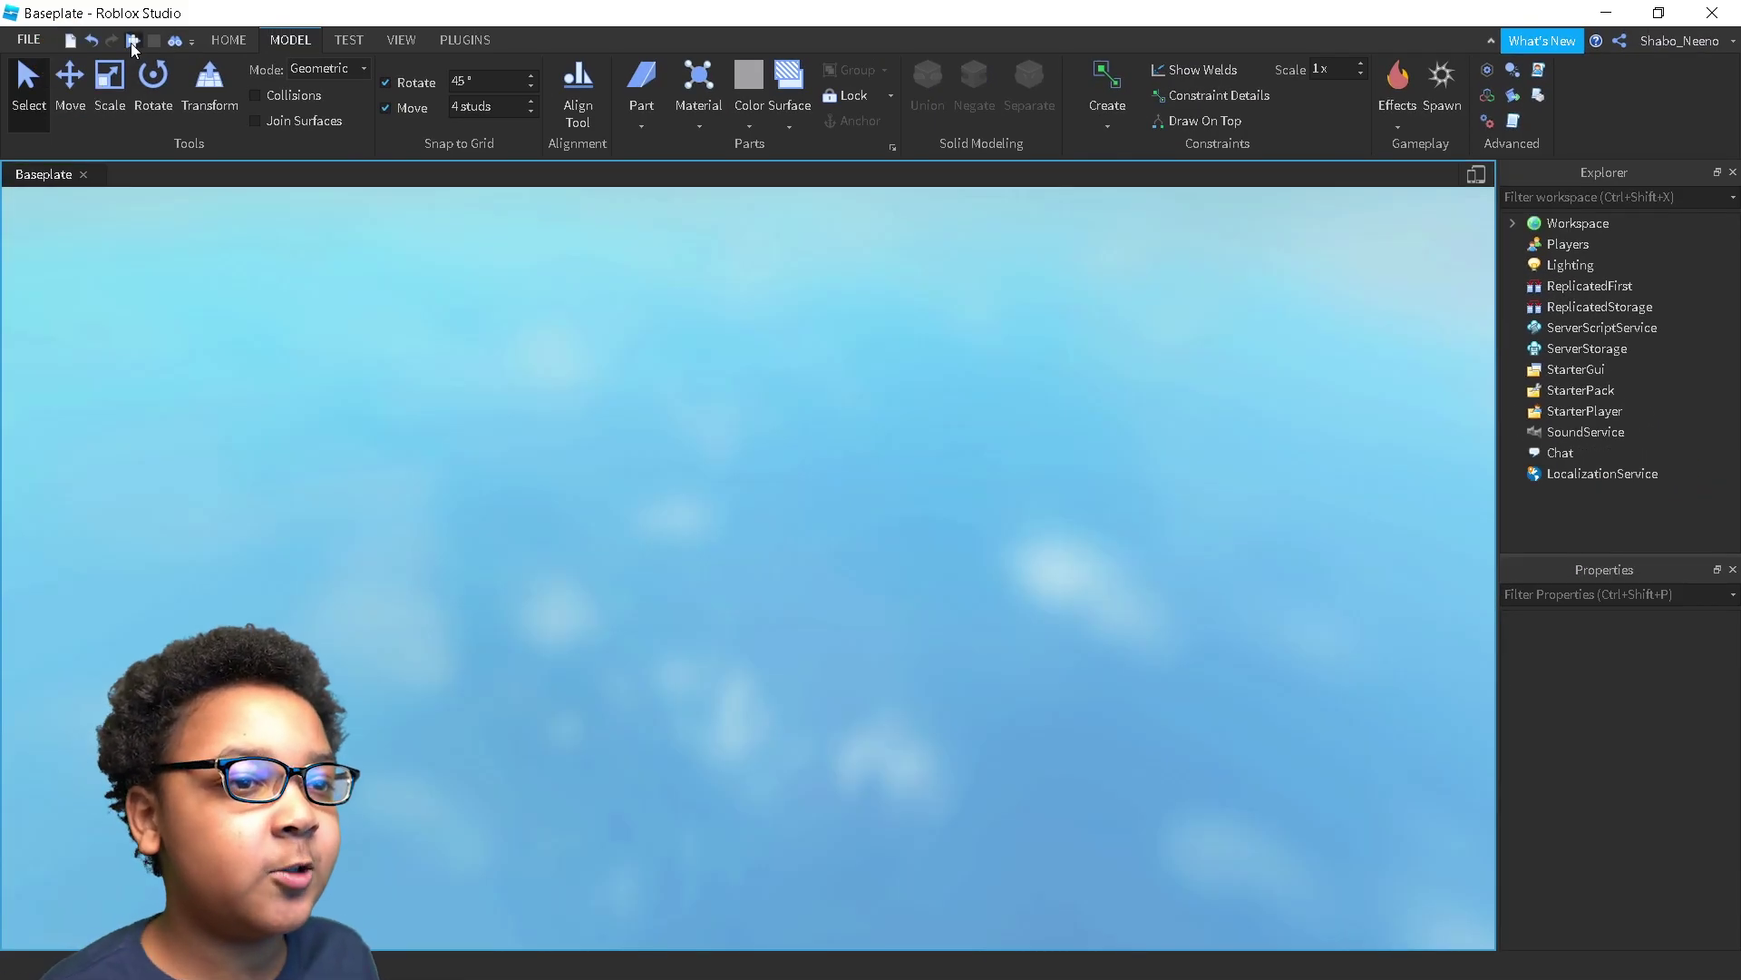
- Play-test to view all five teams, move the character with S and A, then stop
click(132, 41)
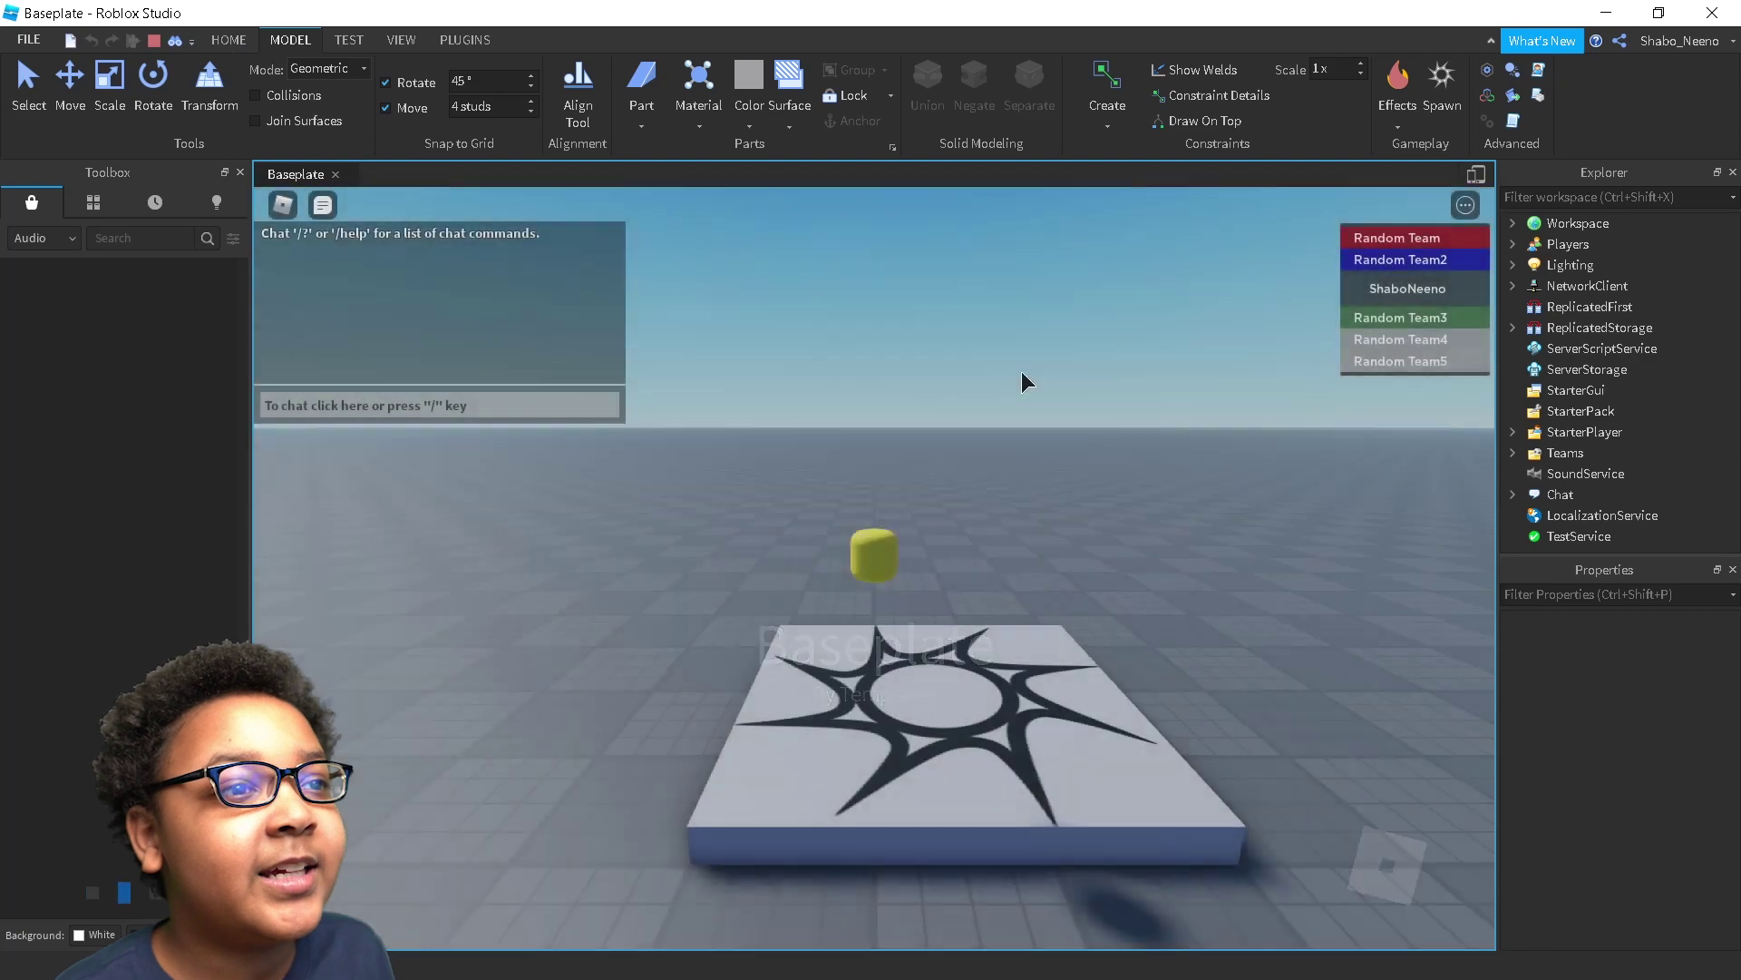
key(s)
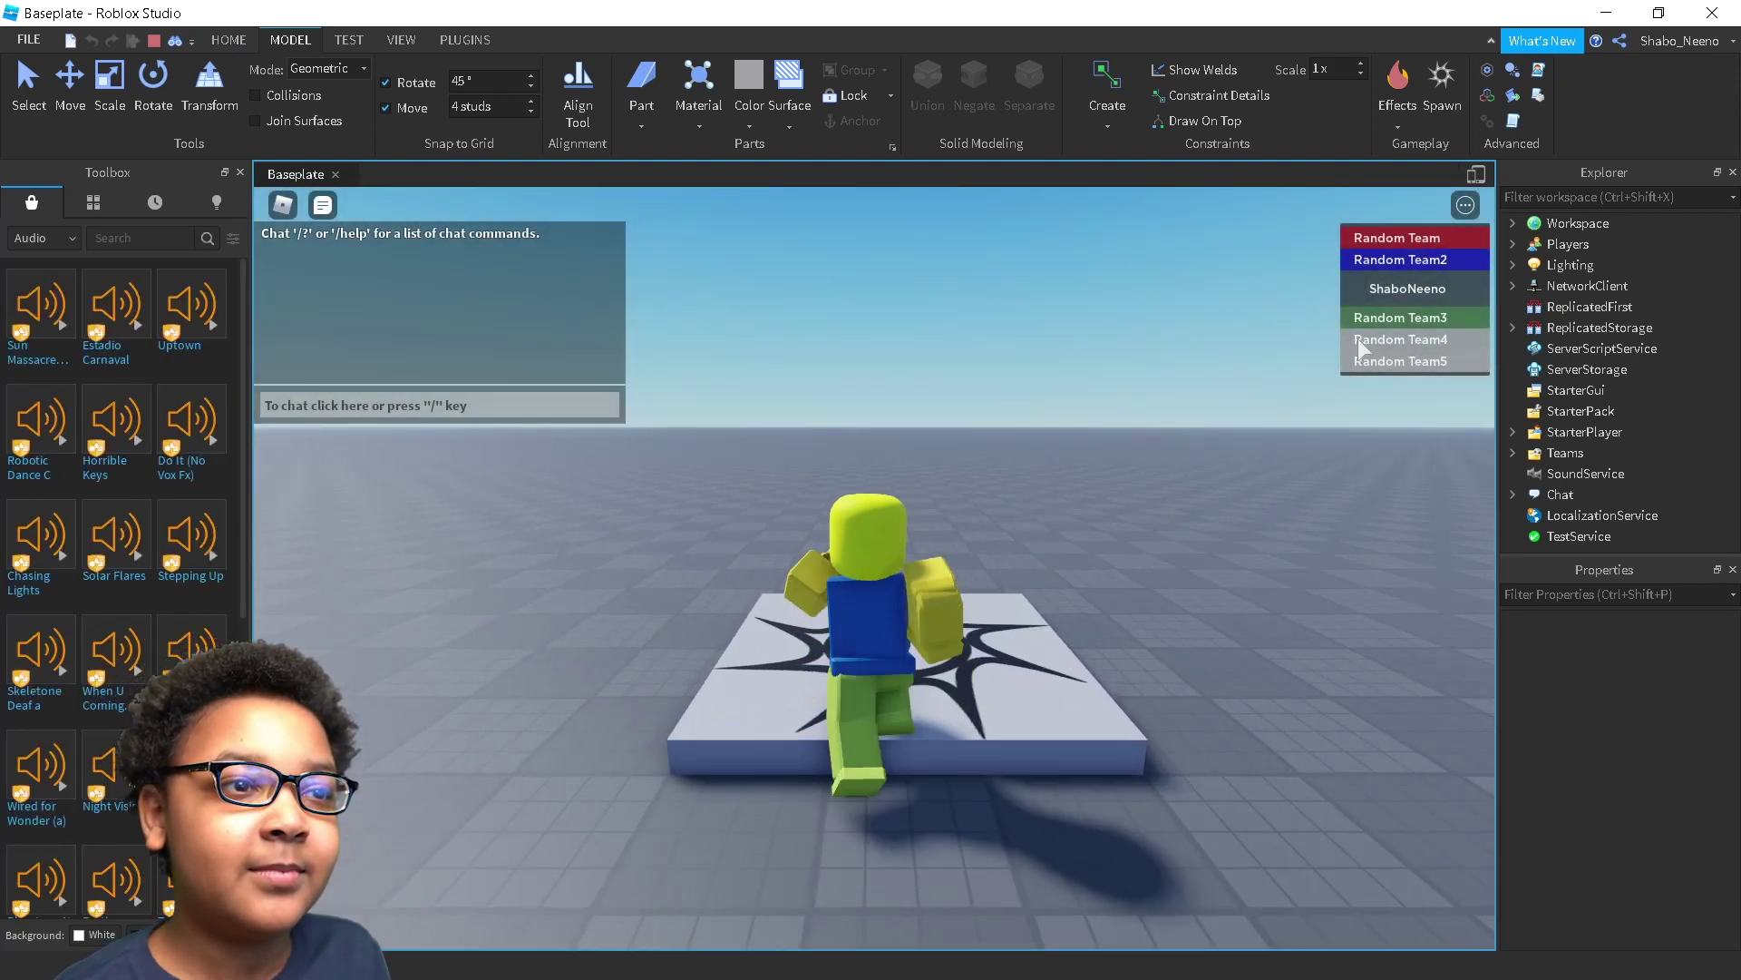
key(a)
click(153, 41)
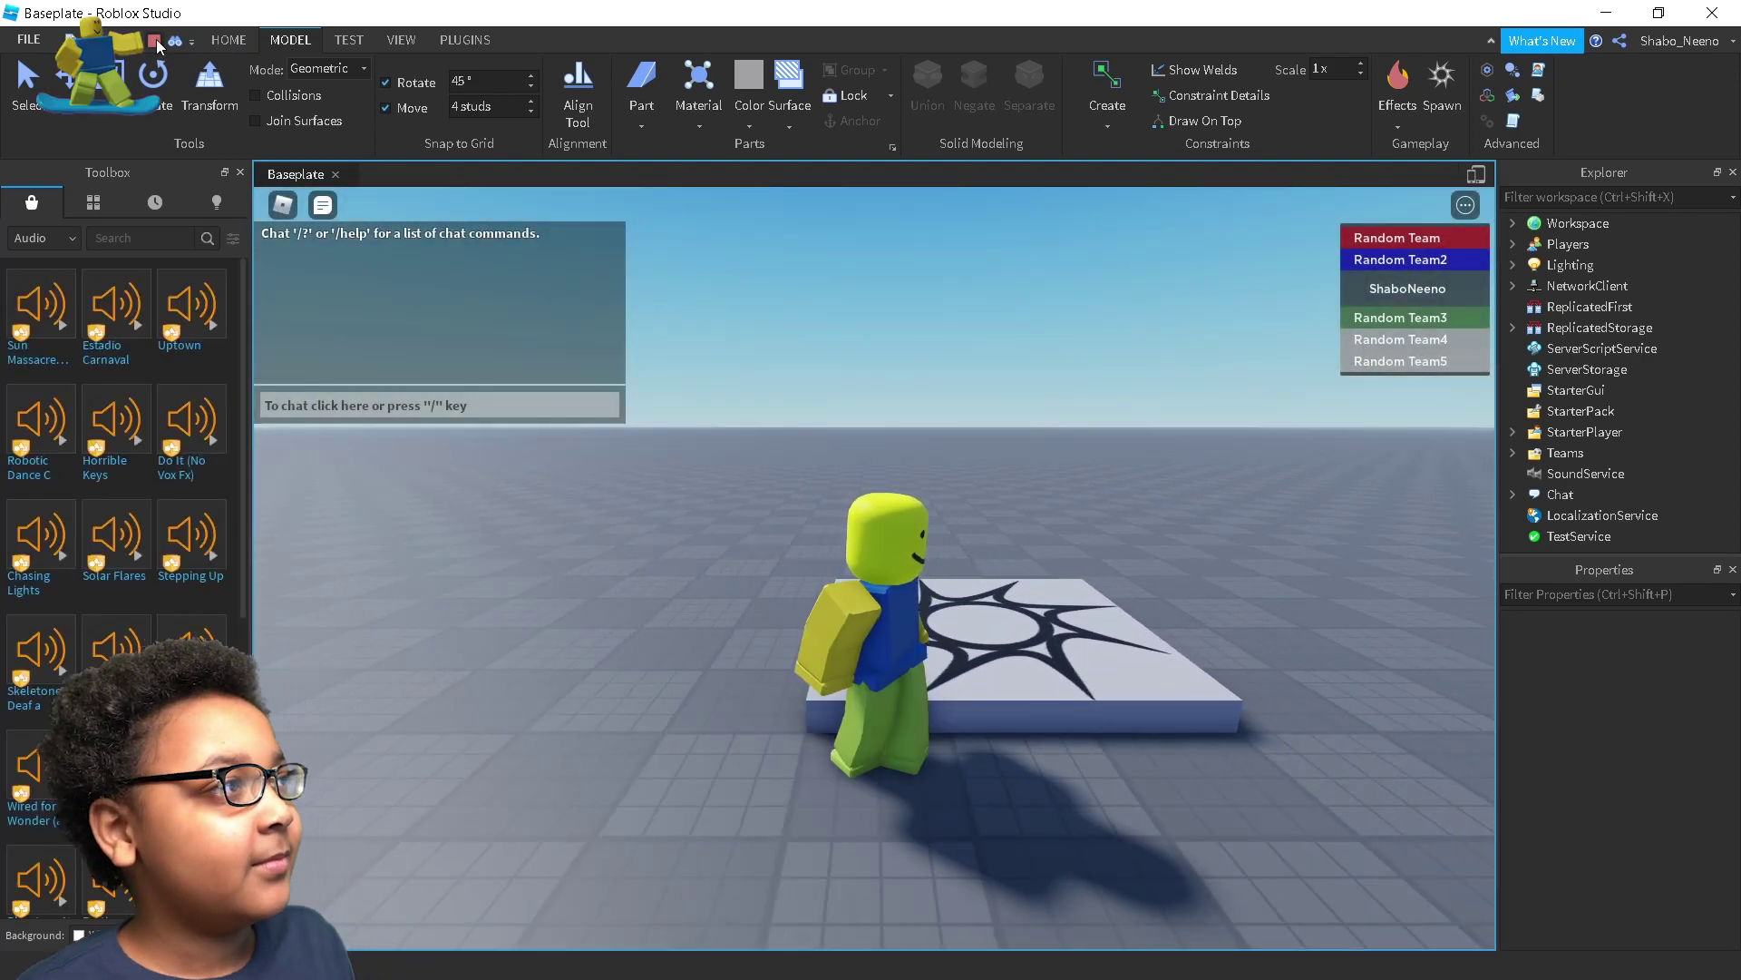